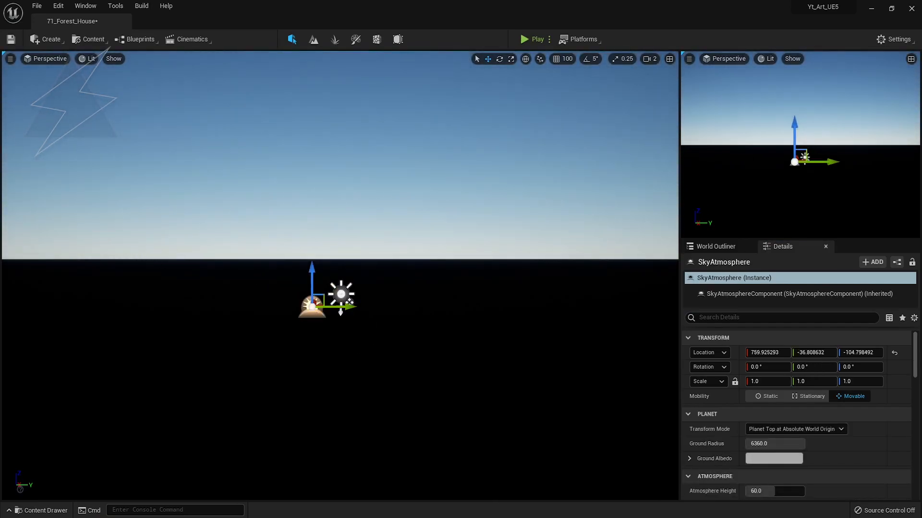
Step: Add an Exponential Height Fog actor to the level beside the existing sky atmosphere and directional light
left_click(48, 40)
mouse_move(77, 100)
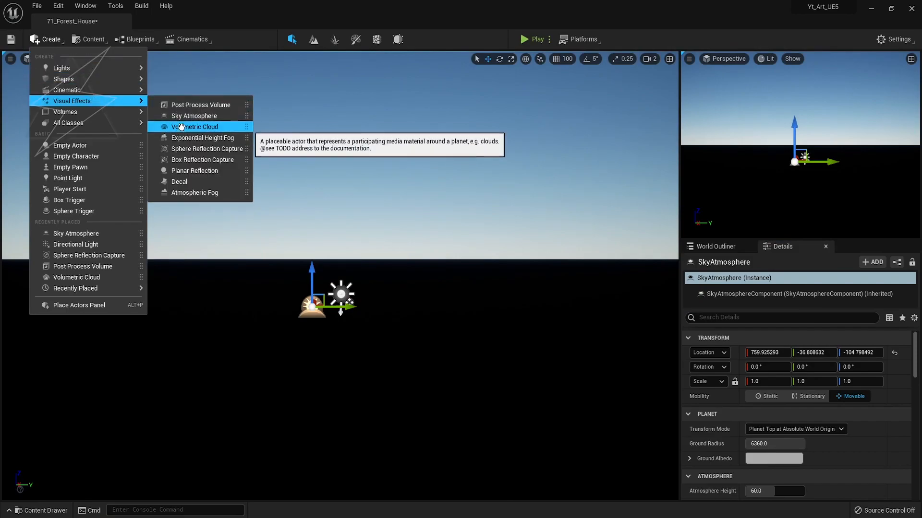
left_click_drag(201, 138, 379, 312)
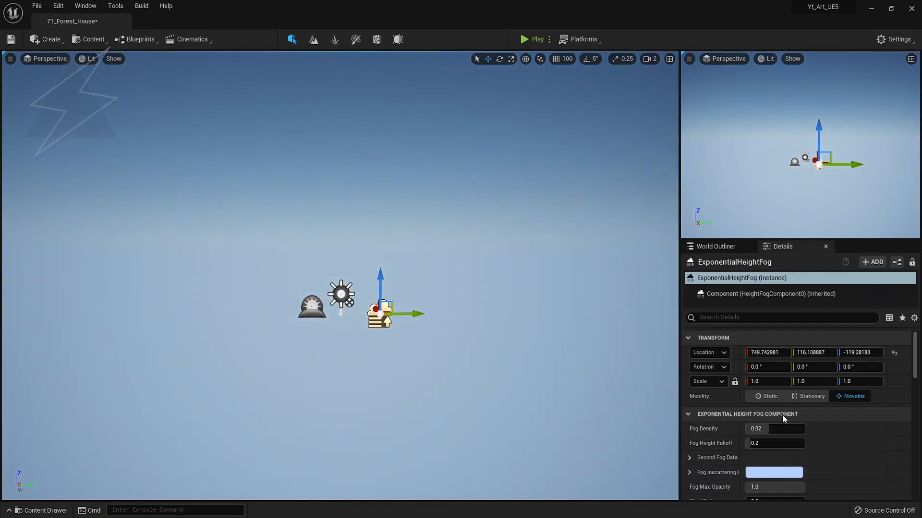
Step: Set both the fog inscattering color and the directional inscattering color of the height fog to black
scroll(782, 415, "down", 2)
left_click(782, 424)
left_click_drag(715, 300, 716, 430)
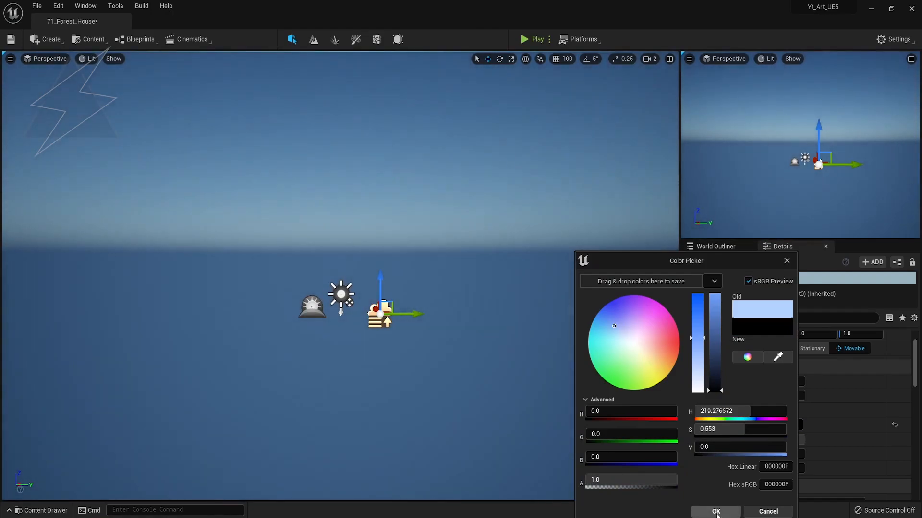
left_click(715, 512)
scroll(808, 421, "down", 3)
left_click(774, 420)
left_click_drag(702, 355, 704, 472)
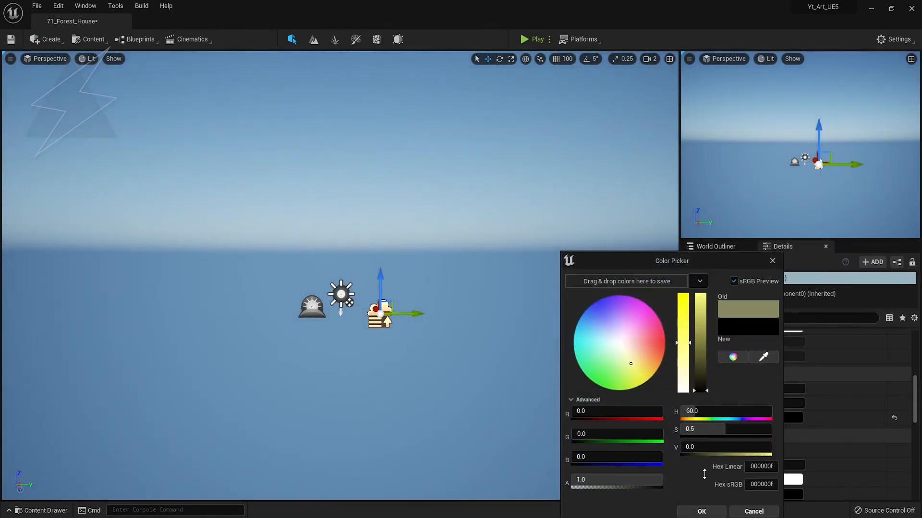
left_click(701, 512)
scroll(823, 424, "up", 5)
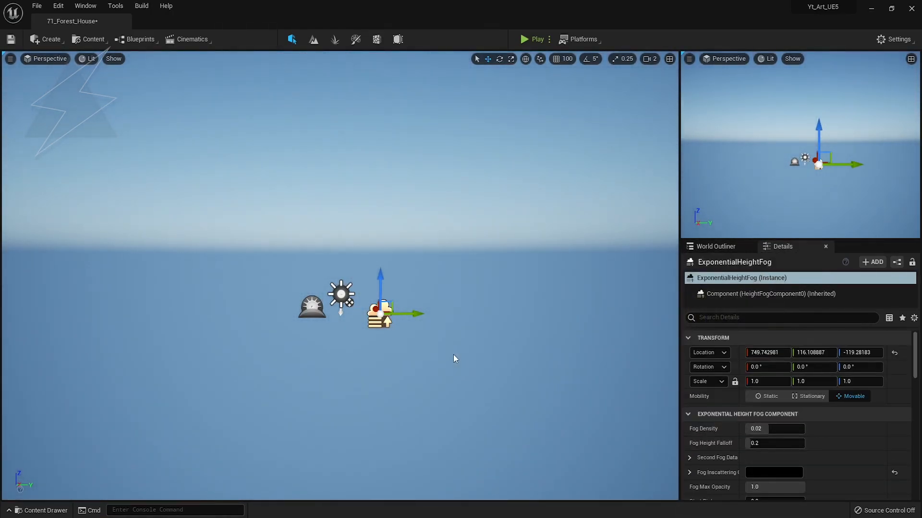
Step: Add a Sky Light to the level, make it Movable and enable Real Time Capture
left_click(45, 39)
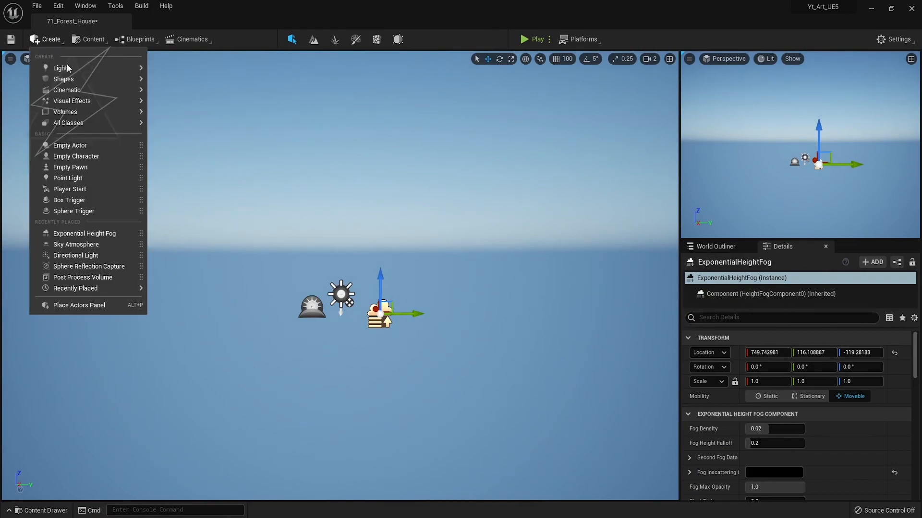
mouse_move(62, 72)
left_click_drag(192, 116, 399, 345)
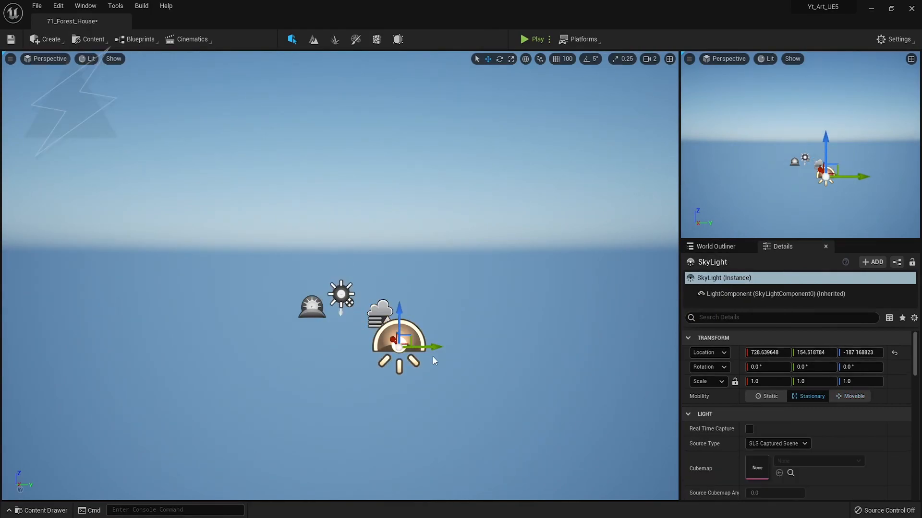
left_click(851, 396)
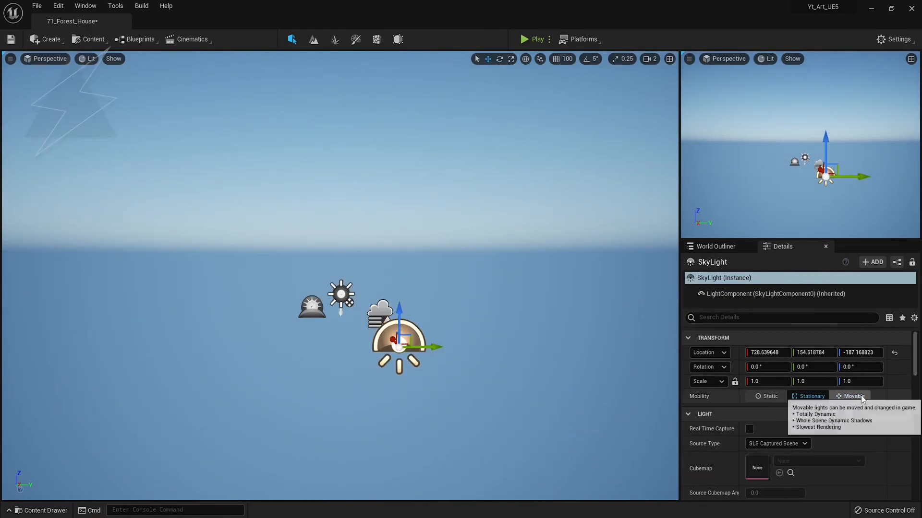
left_click(749, 429)
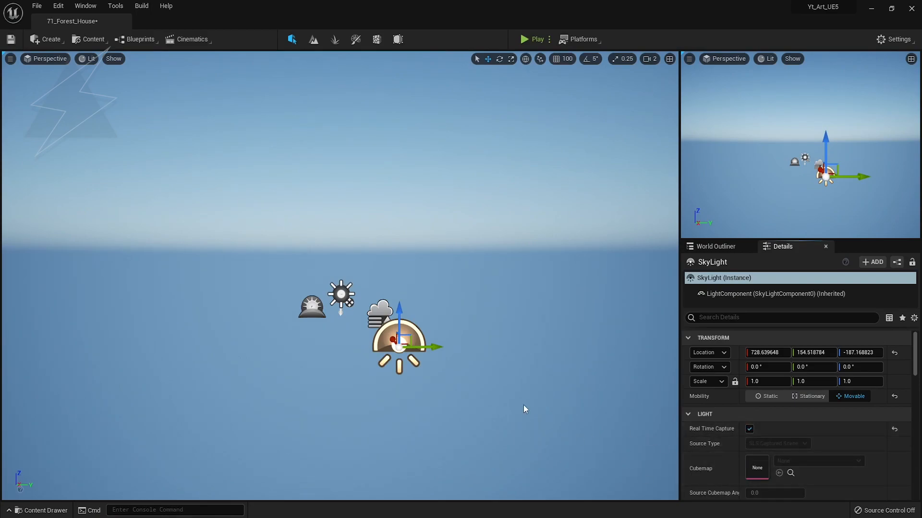
key("e")
right_click_drag(385, 385, 435, 383)
key("q")
key("e")
key("w")
key("q")
key("e")
key("s")
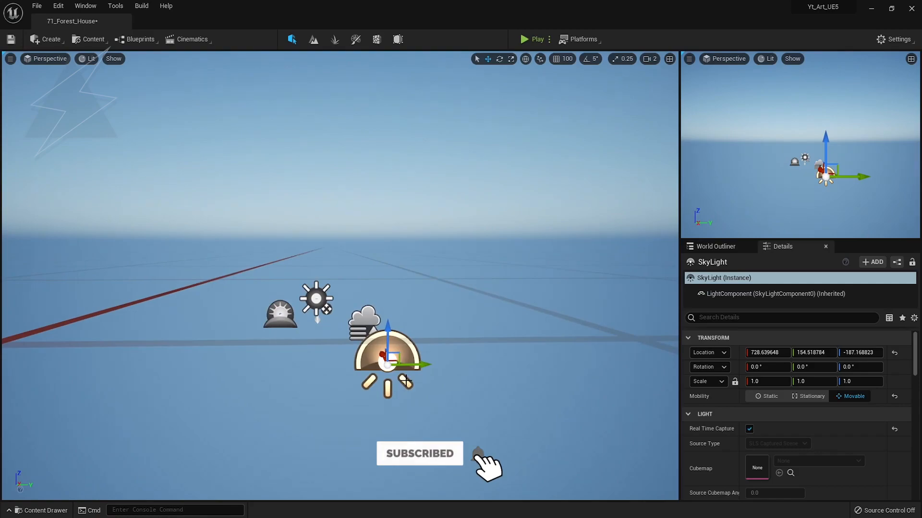
Step: Create a new landscape with an overall resolution of 1009 x 1009 and return to selection mode
left_click(313, 39)
left_click(74, 336)
left_click(76, 359)
left_click(102, 390)
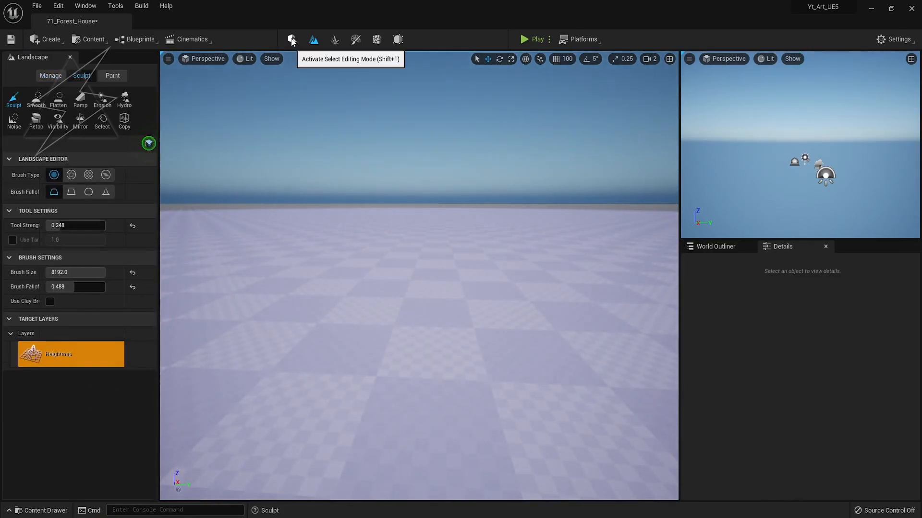
left_click(292, 40)
right_click_drag(336, 269, 492, 236)
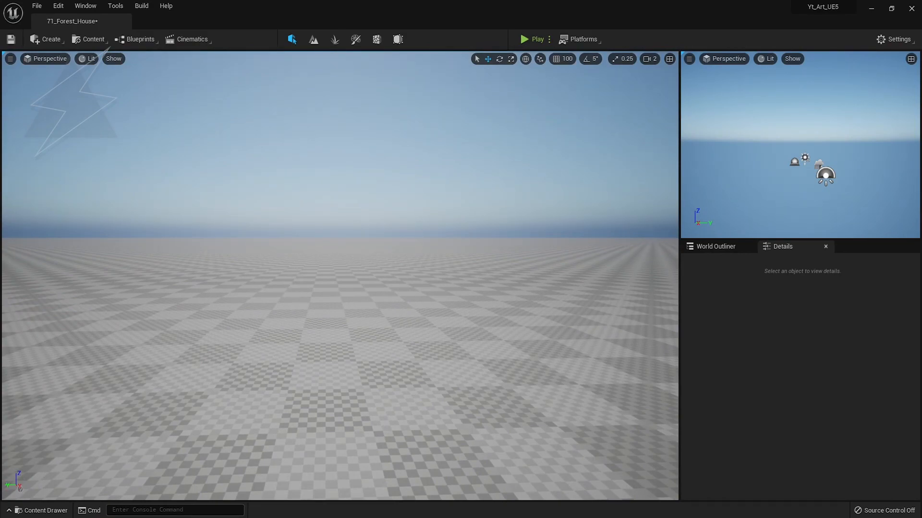
Step: Assign M_auto_landscape_instant as the material of the landscape
left_click(512, 422)
scroll(798, 470, "down", 10)
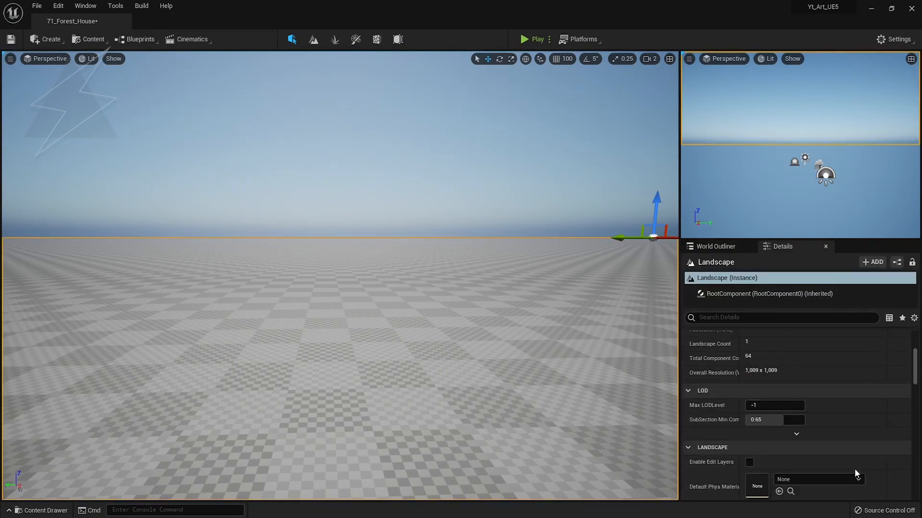
left_click(779, 461)
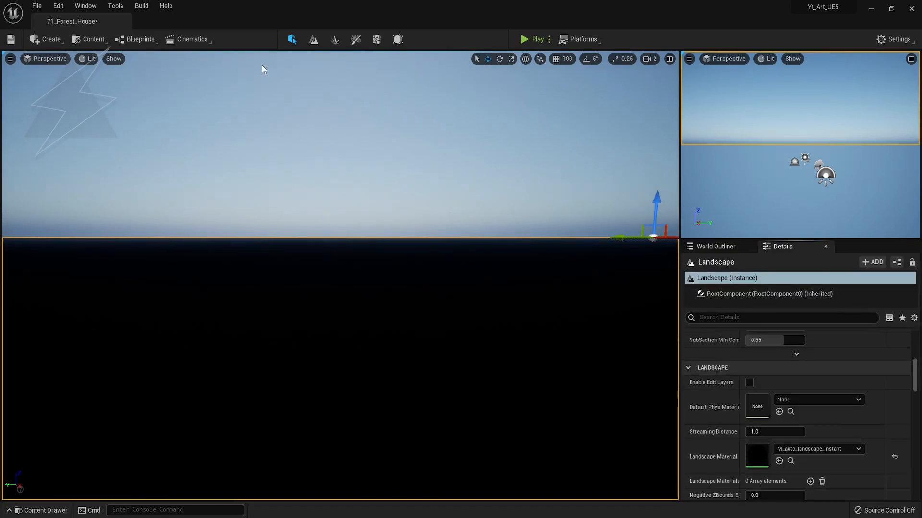
Step: Create a non-weight-blended layer info for the landscape's Material_Blend paint layer and return to selection mode
left_click(313, 39)
left_click(112, 75)
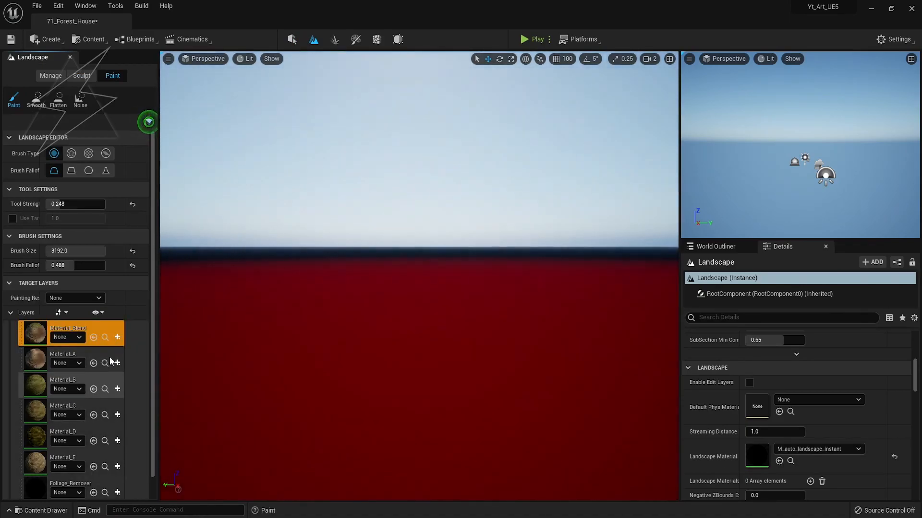
left_click(117, 337)
left_click(134, 365)
left_click(471, 365)
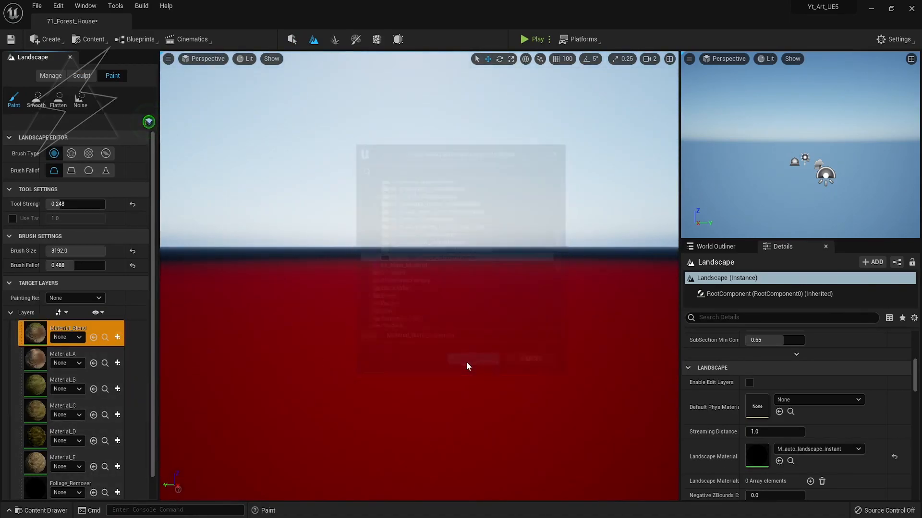
left_click(291, 39)
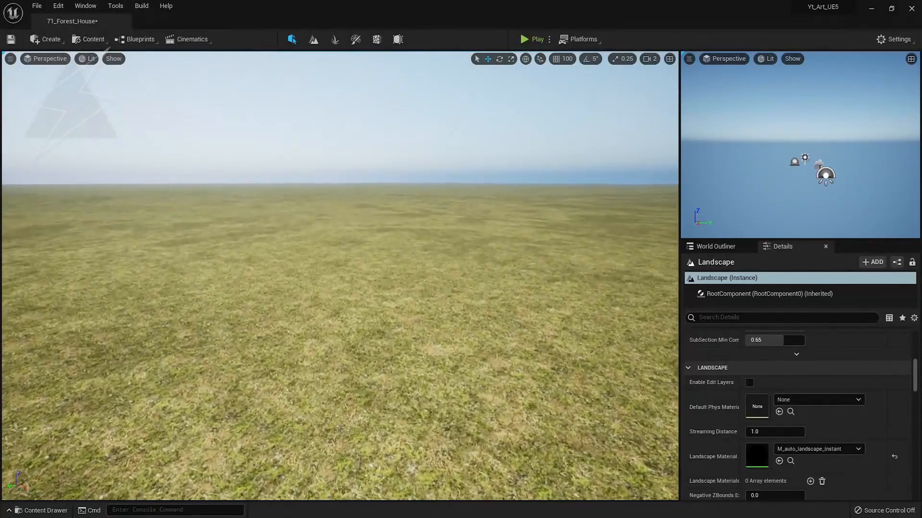
Step: Set the viewport camera speed to 4 and save the level
right_click_drag(339, 269, 340, 304)
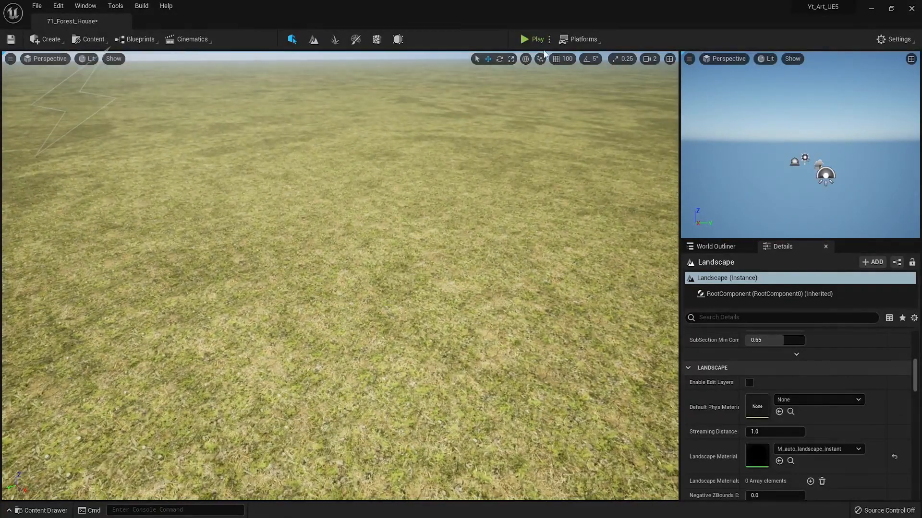
left_click(653, 60)
left_click(679, 82)
right_click_drag(460, 240, 464, 207)
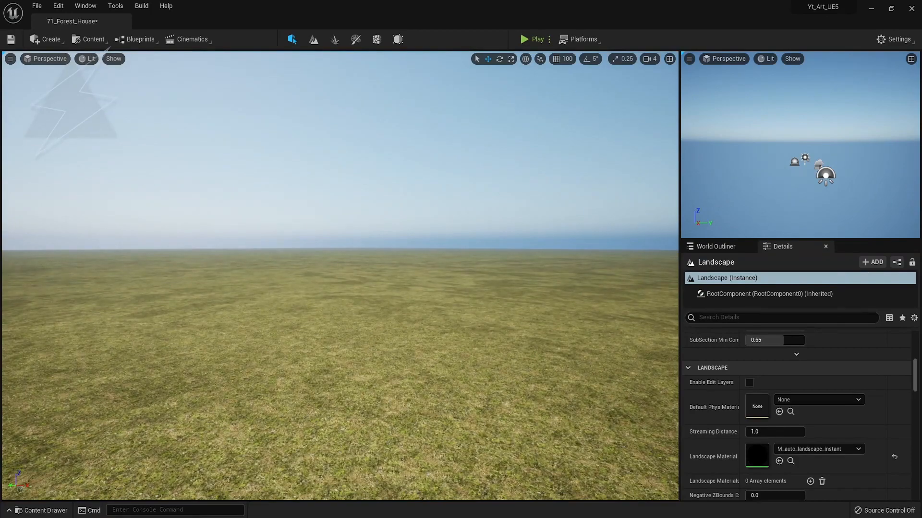
key("ctrl+s")
Step: Reposition the house SM_House_01 on the grass landscape and view it from above in the full-screen viewport
right_click_drag(283, 294, 284, 328)
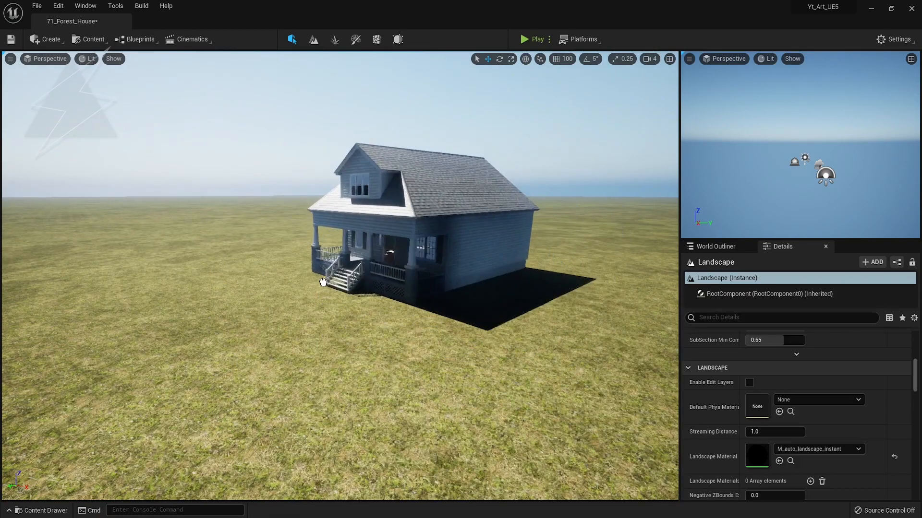
left_click(314, 297)
left_click_drag(314, 297, 372, 302)
key("e")
right_click_drag(403, 362, 408, 413)
key("F11")
key("w")
key("e")
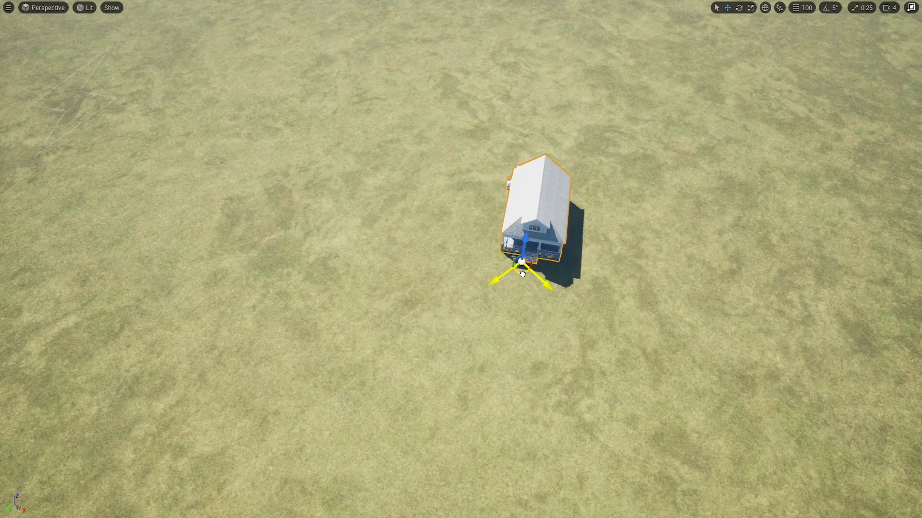
Step: Frame the house from high above, switch between camera bookmarks 1 and 2, and leave the full-screen viewport
mouse_move(516, 278)
right_mouse_down()
mouse_move(514, 255)
mouse_move(515, 278)
mouse_move(502, 266)
mouse_move(509, 258)
mouse_move(516, 271)
mouse_move(515, 248)
mouse_move(527, 237)
mouse_move(516, 277)
right_mouse_up()
key("w")
key("a")
key("1")
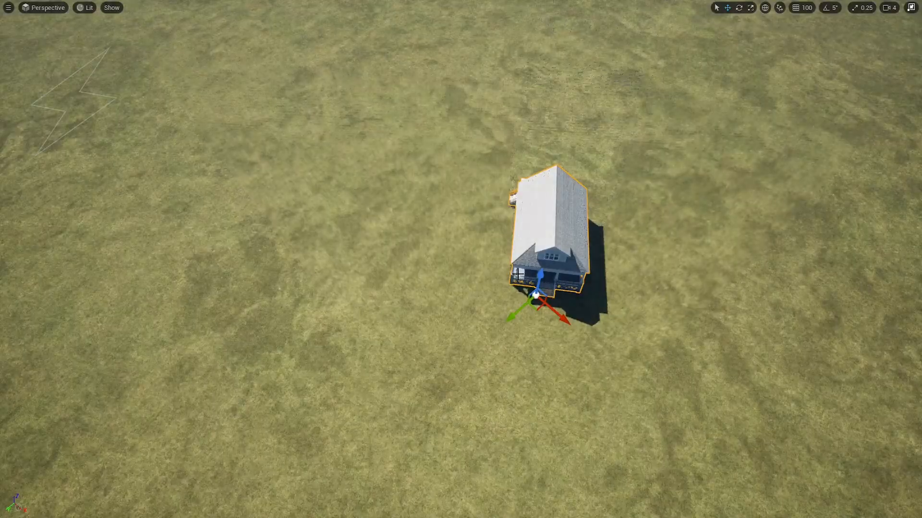
key("2")
key("1")
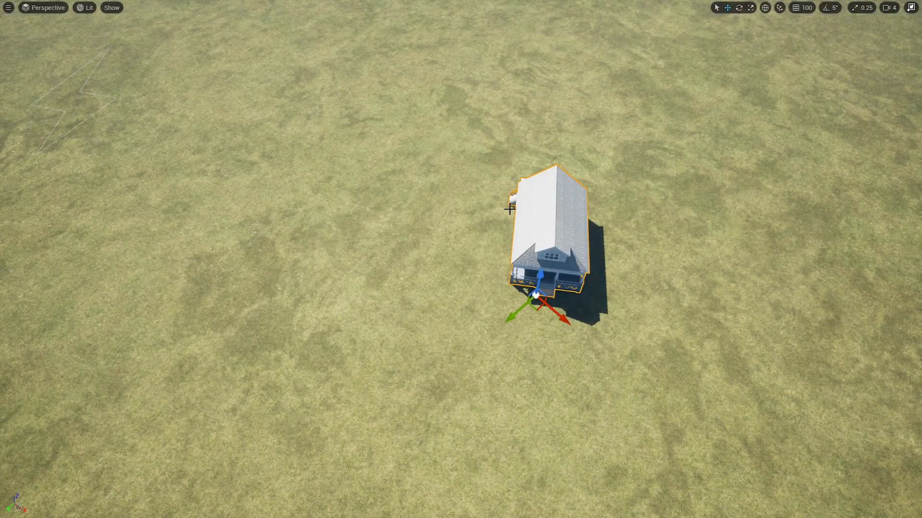
key("F11")
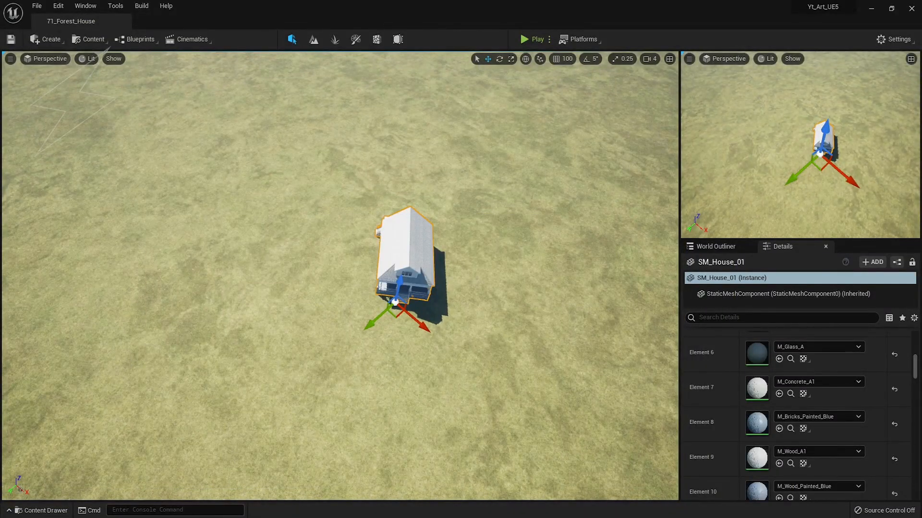
Step: Create a non-weight-blended layer info for Material_E, saved as Material_E_LayerInfo in the 71_Forest_House_sharedassets folder
left_click(314, 40)
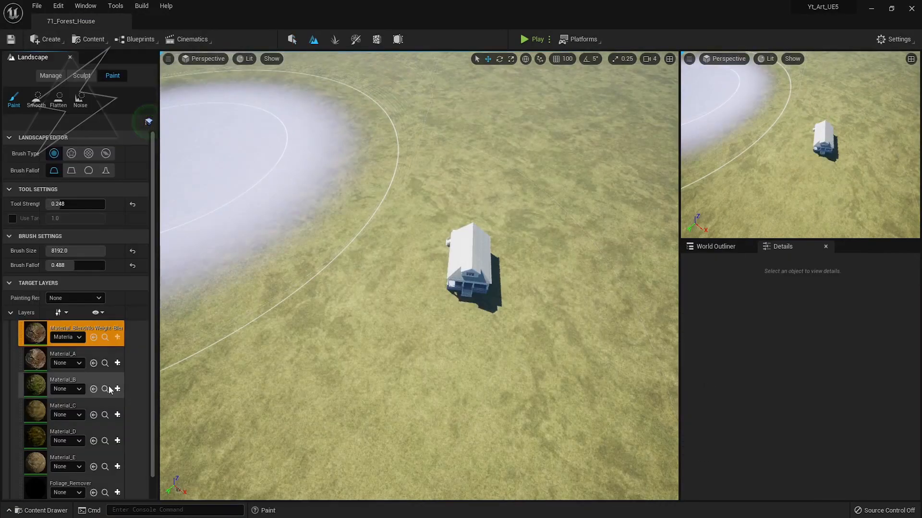
left_click(118, 363)
left_click(117, 466)
left_click(158, 492)
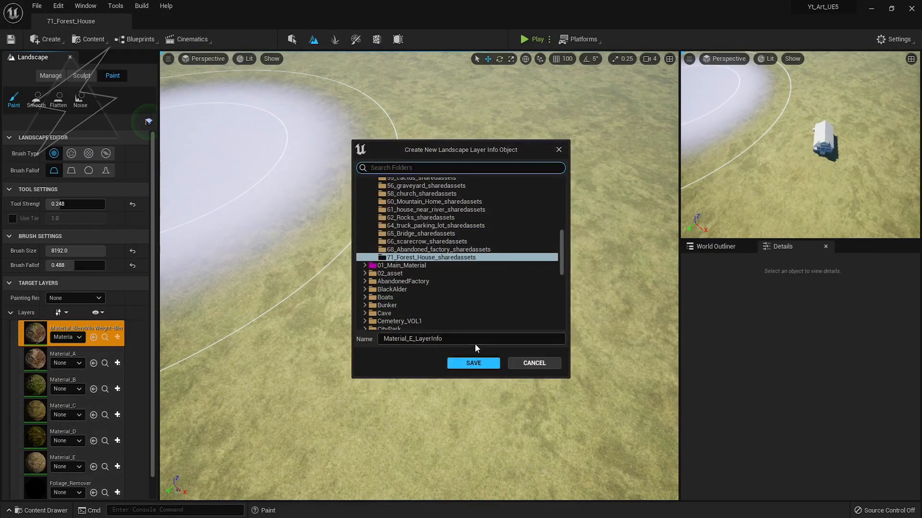
left_click(483, 362)
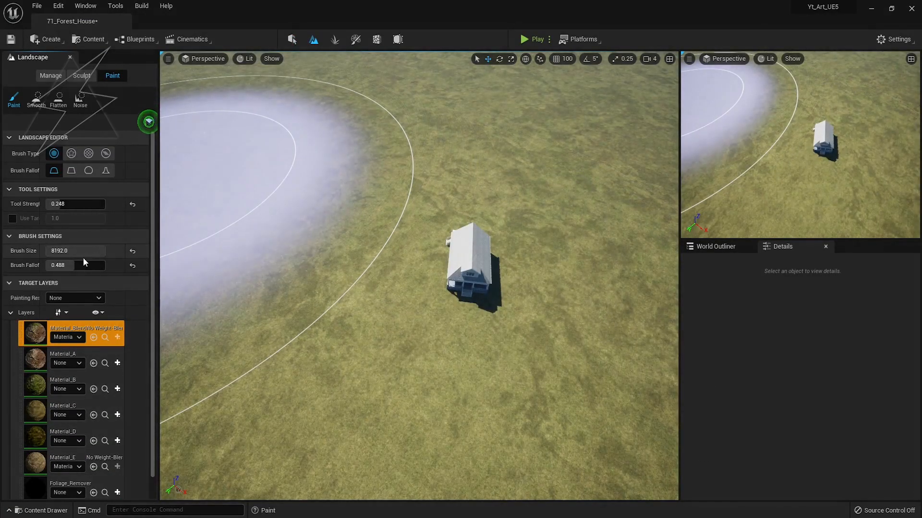
Step: Paint a Material_E path to the house and a ring around it with tool strength 0.704 and brush size about 295
left_click_drag(94, 251, 65, 251)
mouse_move(367, 336)
left_mouse_down()
mouse_move(367, 311)
mouse_move(426, 350)
left_mouse_up()
left_click(63, 457)
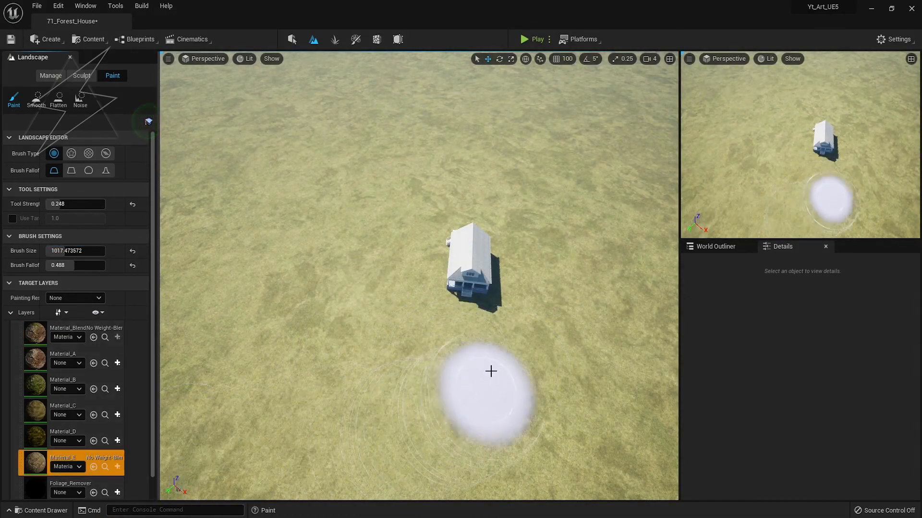
mouse_move(77, 204)
left_mouse_down()
mouse_move(62, 204)
mouse_move(88, 204)
left_mouse_up()
left_click_drag(71, 250, 57, 250)
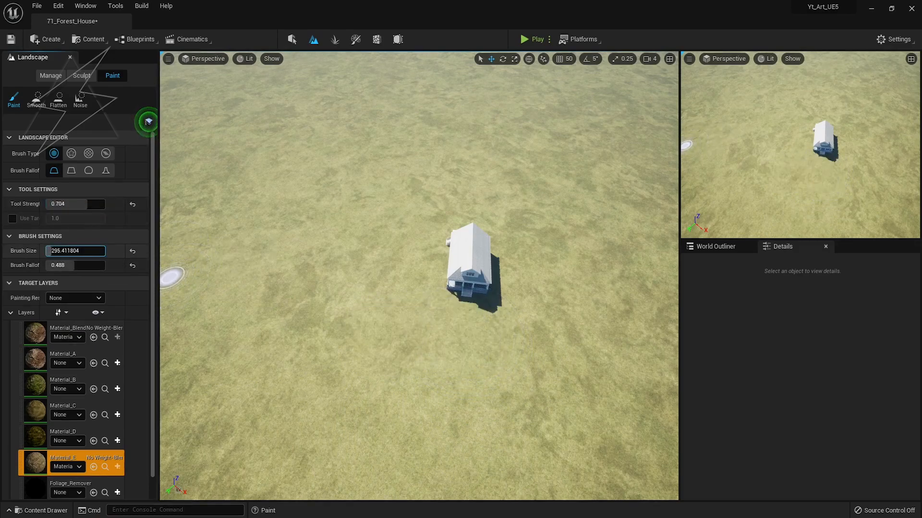
mouse_move(457, 300)
left_mouse_down()
mouse_move(467, 288)
mouse_move(488, 292)
mouse_move(489, 256)
left_mouse_up()
mouse_move(443, 287)
left_mouse_down()
mouse_move(469, 298)
mouse_move(486, 418)
mouse_move(561, 514)
mouse_move(471, 339)
mouse_move(467, 364)
mouse_move(534, 516)
mouse_move(457, 375)
mouse_move(479, 438)
mouse_move(506, 394)
mouse_move(429, 355)
mouse_move(335, 284)
mouse_move(451, 189)
mouse_move(583, 273)
mouse_move(439, 338)
mouse_move(360, 259)
mouse_move(372, 290)
mouse_move(411, 214)
mouse_move(443, 262)
left_mouse_up()
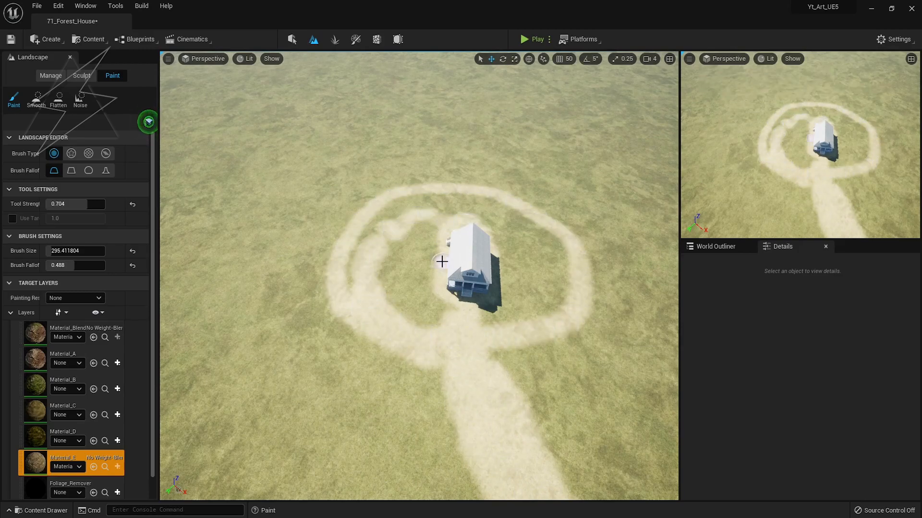
Step: Set the tool strength to 0.344 and fill the ground around the house with Material_E, roughening the ring's outer edge
left_click_drag(48, 204, 51, 204)
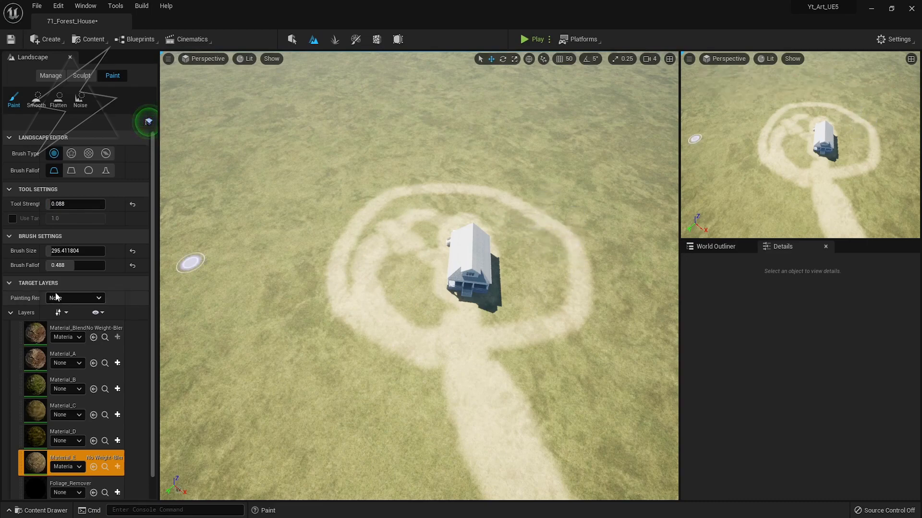
left_click_drag(59, 204, 72, 204)
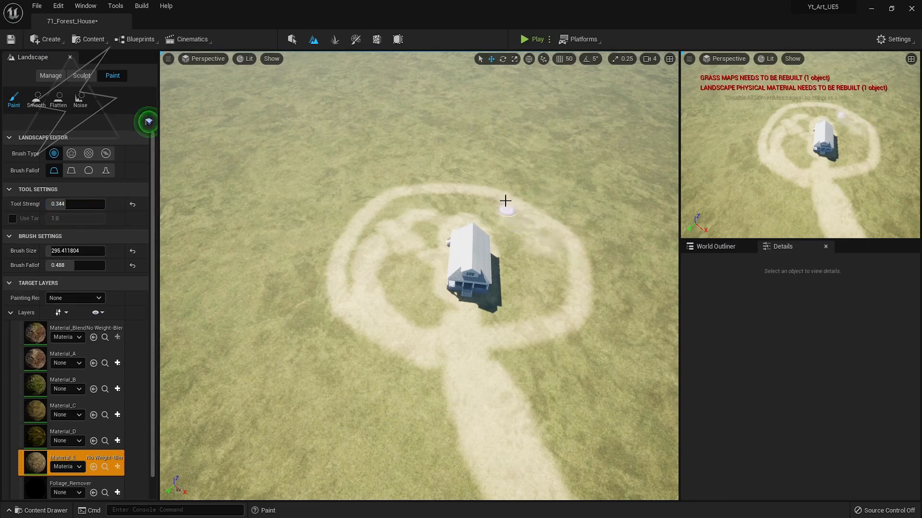
mouse_move(402, 209)
left_mouse_down()
mouse_move(407, 310)
mouse_move(506, 311)
mouse_move(560, 274)
mouse_move(502, 221)
mouse_move(419, 269)
left_mouse_up()
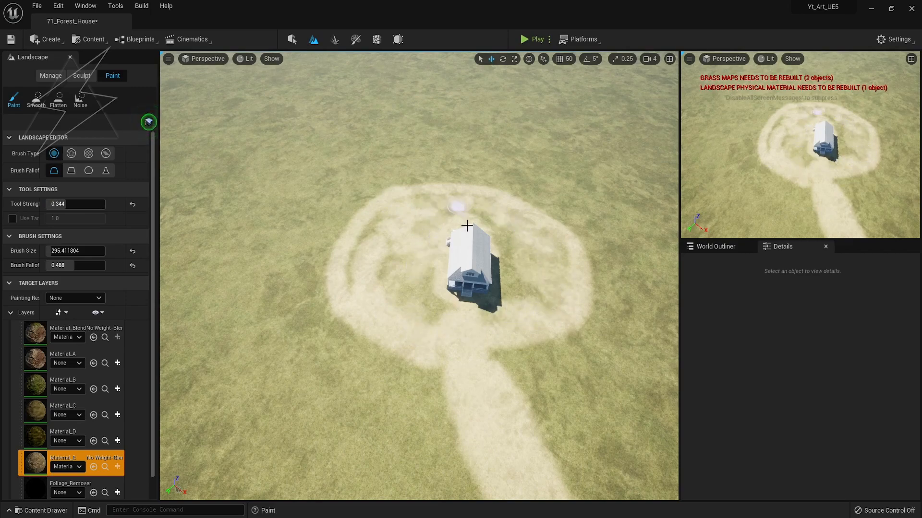
mouse_move(534, 269)
left_mouse_down()
mouse_move(523, 255)
mouse_move(408, 287)
left_mouse_up()
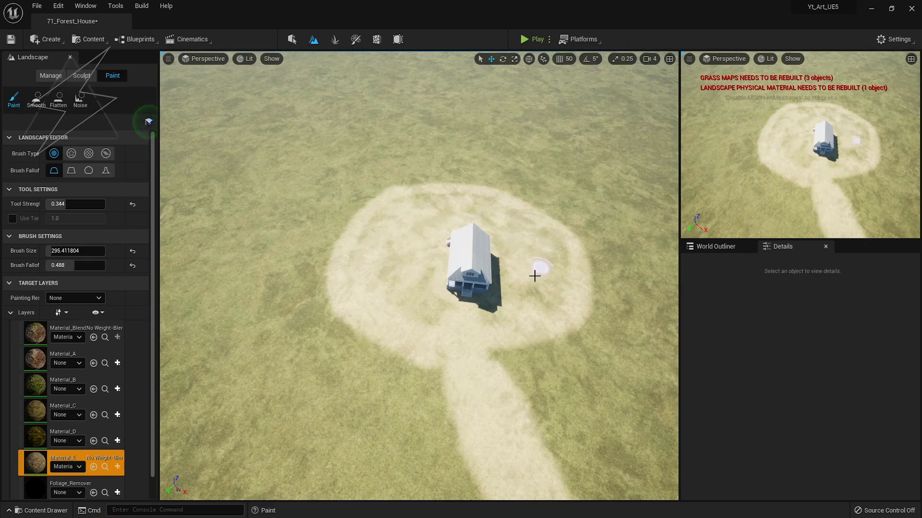
left_click_drag(417, 216, 370, 212)
mouse_move(512, 202)
left_mouse_down()
mouse_move(495, 187)
mouse_move(460, 184)
left_mouse_up()
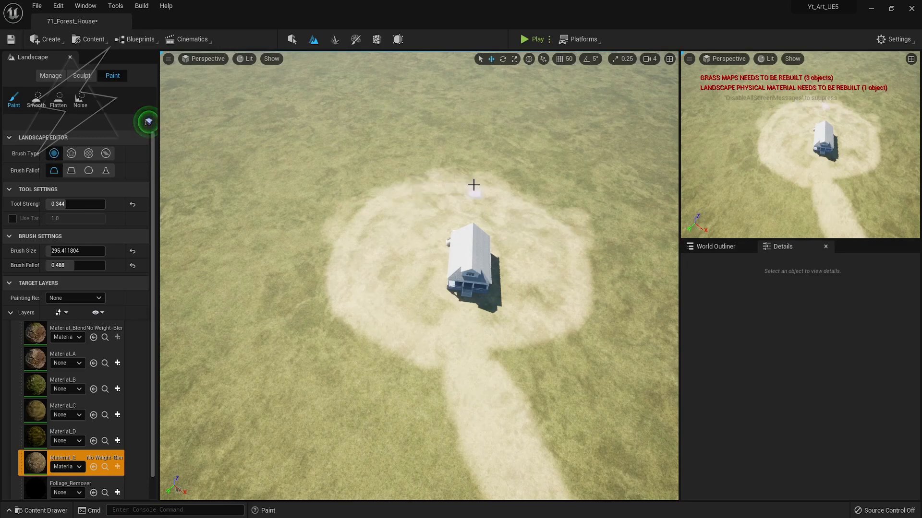
Step: Widen the Material_E dirt area outward around the house and fill the ground near its front and side at tool strength 0.344
mouse_move(327, 277)
left_mouse_down()
mouse_move(353, 302)
mouse_move(344, 336)
mouse_move(403, 354)
mouse_move(516, 357)
mouse_move(520, 344)
mouse_move(605, 321)
mouse_move(573, 251)
left_mouse_up()
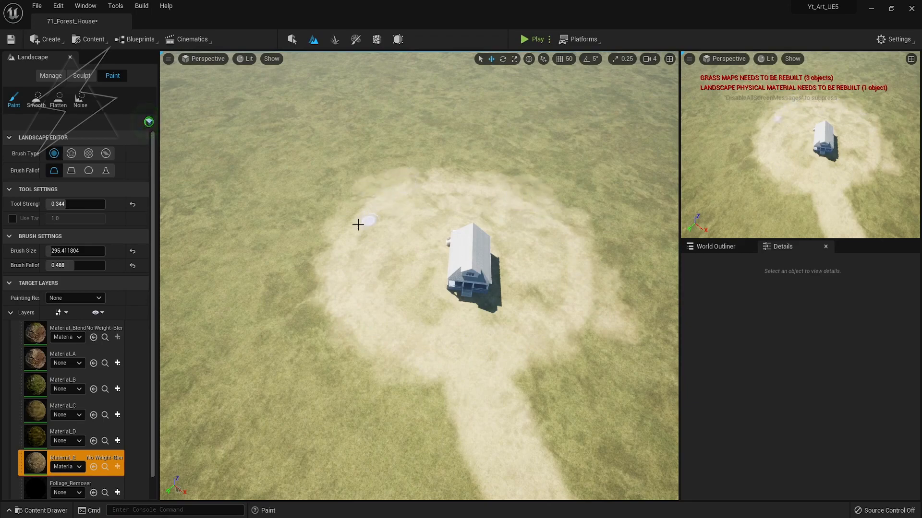
left_click_drag(353, 343, 332, 291)
left_click_drag(441, 311, 521, 300)
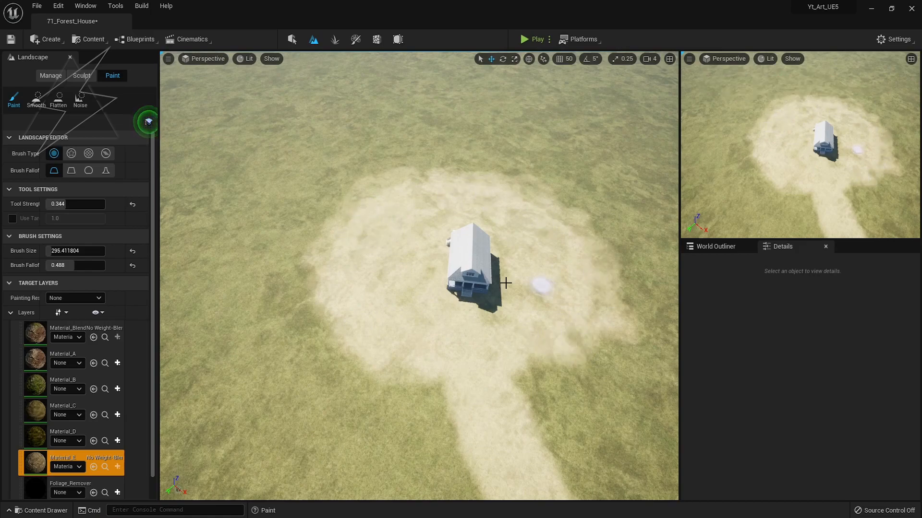
Step: Save the level, switch to foliage painting, add SM_Poplar_tree_05 as a foliage type and paint the first trees west of the clearing
left_click(335, 39)
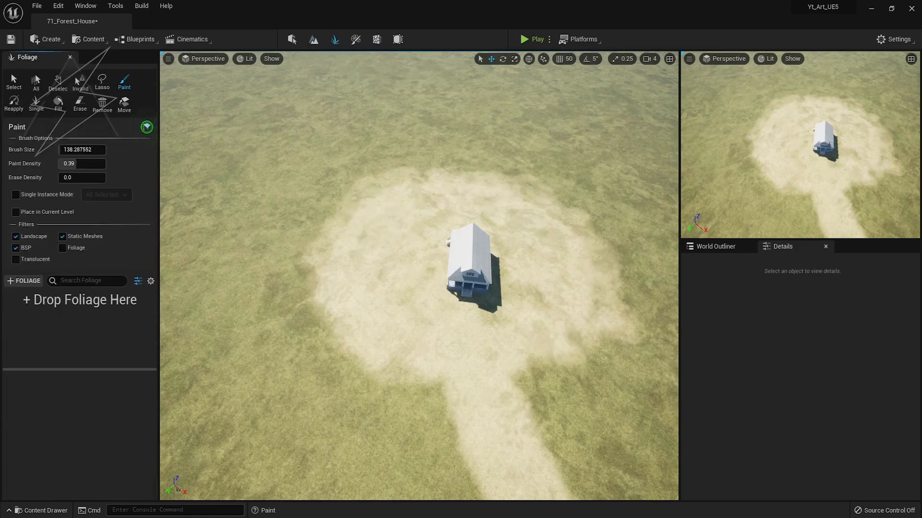
key("ctrl+s")
left_click_drag(1, 341, 62, 340)
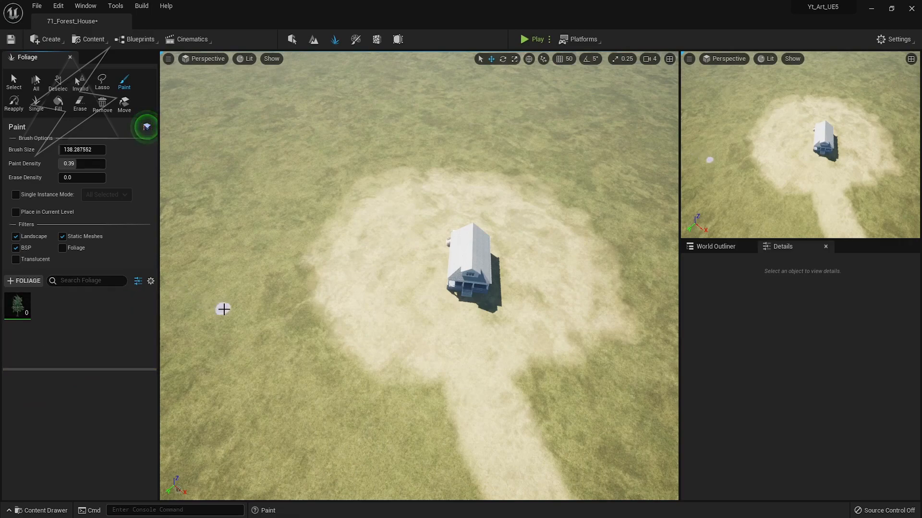
left_click_drag(223, 309, 255, 352)
right_click_drag(253, 348, 260, 339)
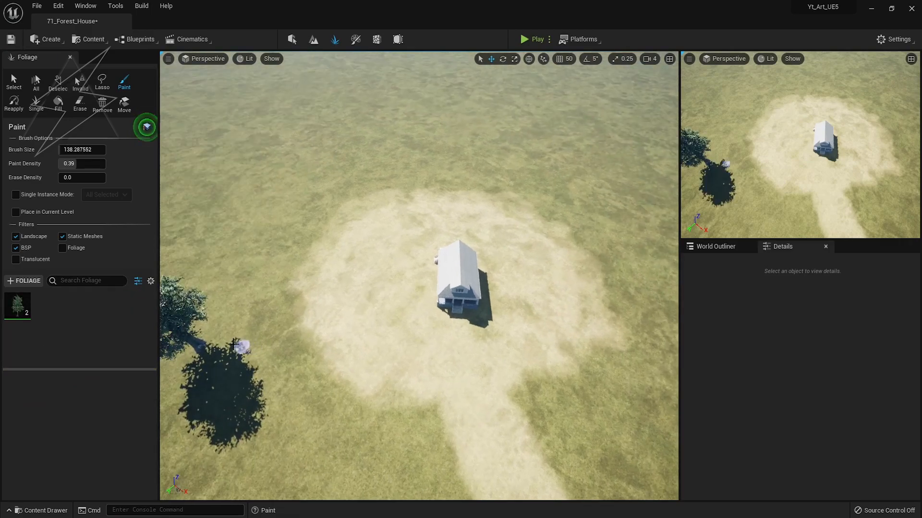
Step: Enlarge the foliage brush to about 569, try a dab of poplars beside the clearing and undo it
key("F11")
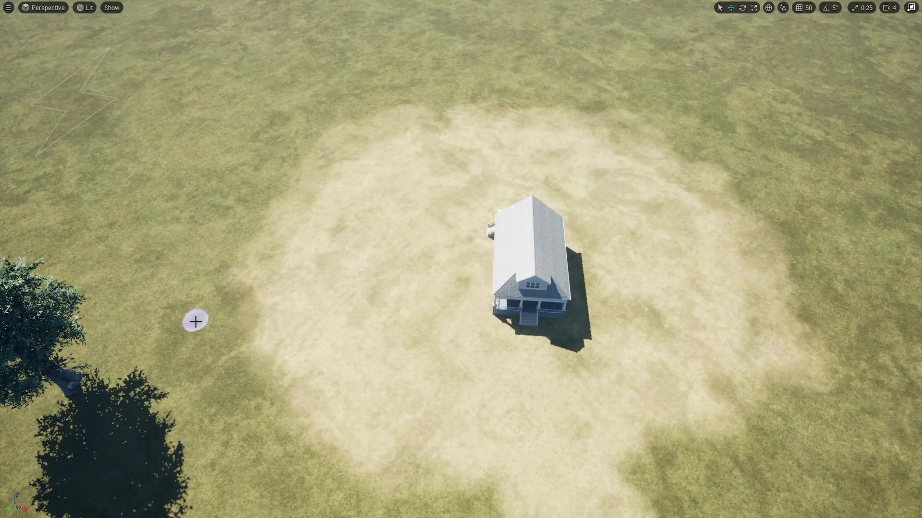
key("bracketright")
key("bracketright")
key("bracketright")
key("bracketright")
key("bracketright")
key("bracketright")
key("bracketright")
key("bracketright")
key("bracketright")
key("bracketright")
key("bracketright")
key("bracketright")
key("bracketright")
key("bracketright")
key("bracketright")
right_click_drag(196, 322, 185, 336)
left_click(134, 198)
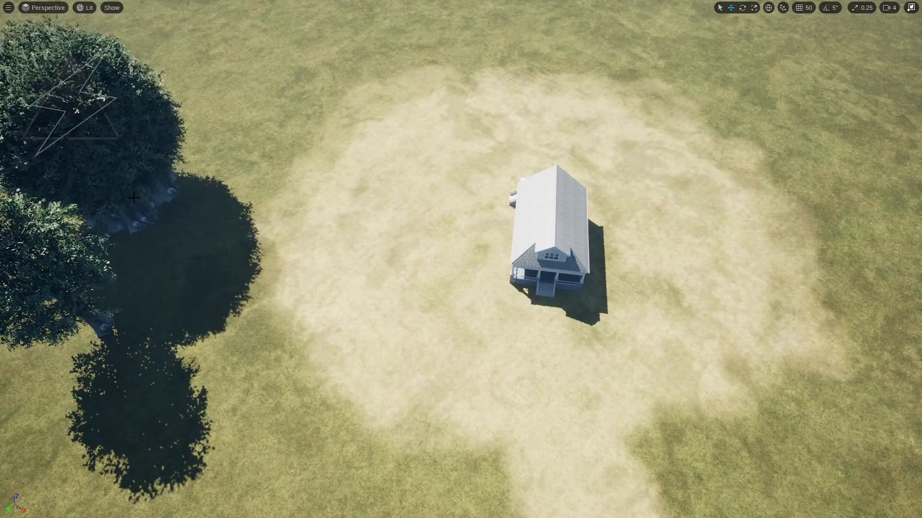
key("ctrl+z")
key("F11")
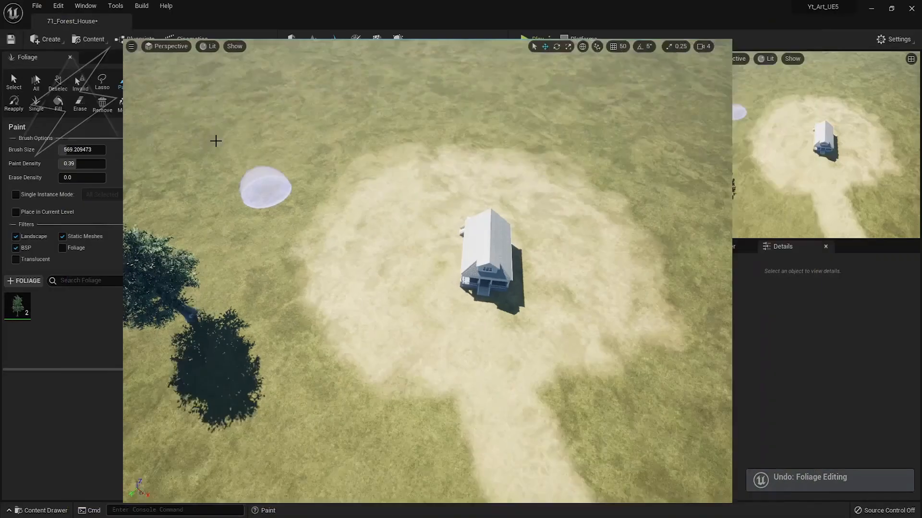
Step: Set the SM_Poplar_tree_05 painting density to 2.0 and paint poplars along the left and rear edges of the clearing
left_click(17, 305)
scroll(74, 417, "down", 3)
left_click(76, 408)
type("21")
key("BackSpace")
left_click(194, 214)
mouse_move(271, 216)
left_mouse_down()
mouse_move(307, 158)
mouse_move(243, 185)
mouse_move(240, 258)
mouse_move(220, 165)
mouse_move(283, 134)
mouse_move(572, 133)
left_mouse_up()
Step: Paint poplars all around the clearing in the full-screen viewport, leaving the house and the front path open
scroll(572, 133, "down", 3)
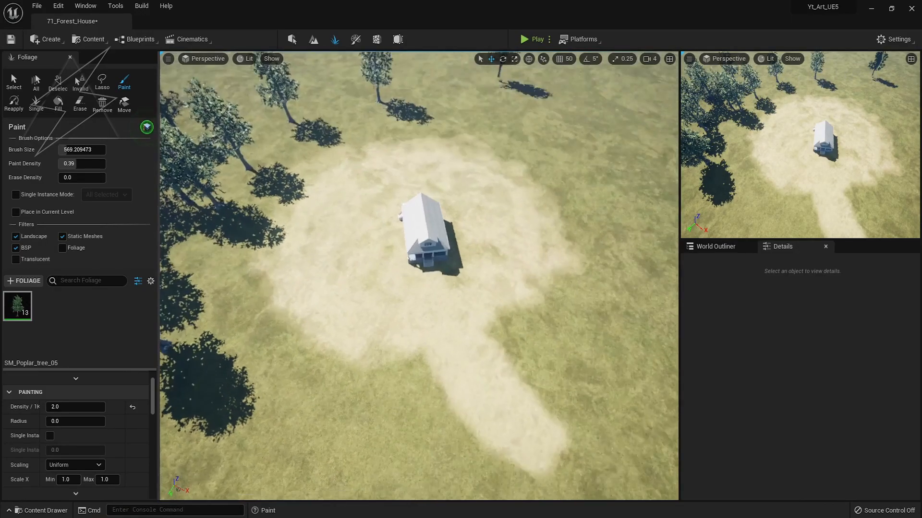
key("F11")
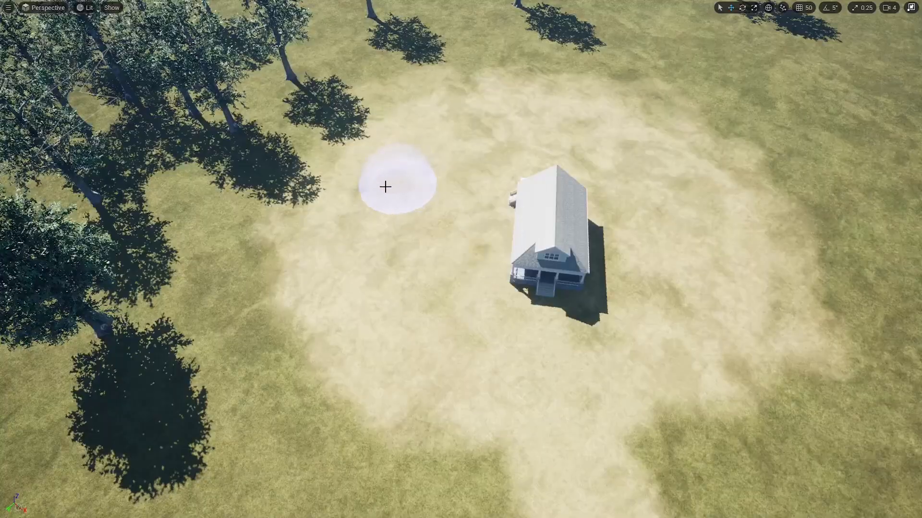
mouse_move(386, 186)
left_mouse_down()
mouse_move(263, 95)
mouse_move(333, 49)
mouse_move(549, 16)
mouse_move(781, 82)
mouse_move(557, 12)
mouse_move(447, 45)
mouse_move(274, 154)
mouse_move(216, 272)
mouse_move(195, 206)
mouse_move(220, 362)
mouse_move(24, 432)
mouse_move(231, 483)
mouse_move(551, 494)
mouse_move(289, 319)
mouse_move(490, 89)
mouse_move(489, 73)
mouse_move(725, 95)
mouse_move(743, 134)
mouse_move(827, 119)
mouse_move(874, 486)
mouse_move(730, 502)
mouse_move(715, 480)
mouse_move(742, 182)
mouse_move(488, 93)
mouse_move(380, 92)
mouse_move(181, 185)
mouse_move(178, 204)
left_mouse_up()
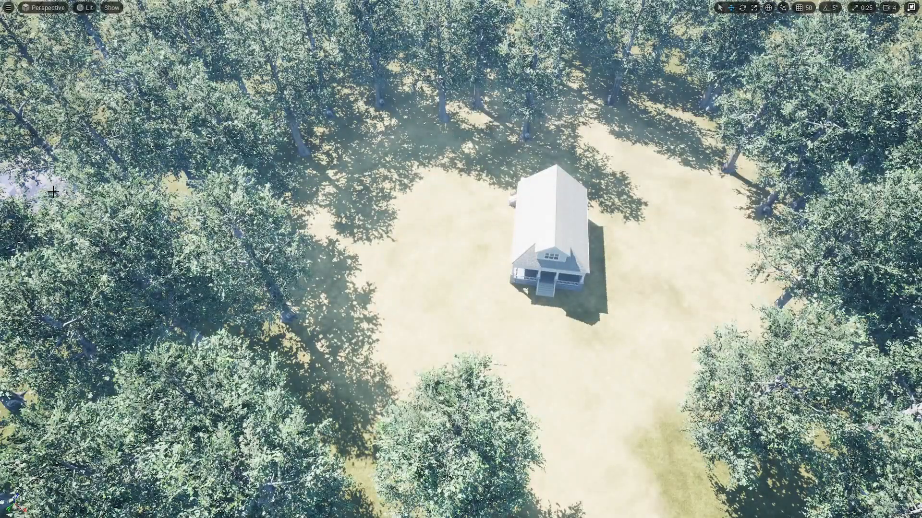
Step: From camera bookmark 1, paint more poplars into the distant background behind the house and on both sides of the clearing
key("1")
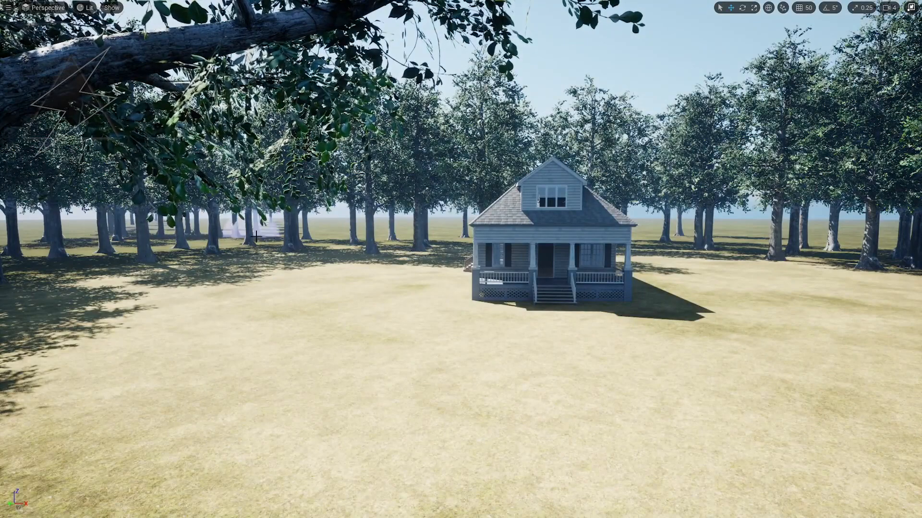
left_click_drag(430, 229, 830, 237)
right_click_drag(829, 236, 812, 238)
key("e")
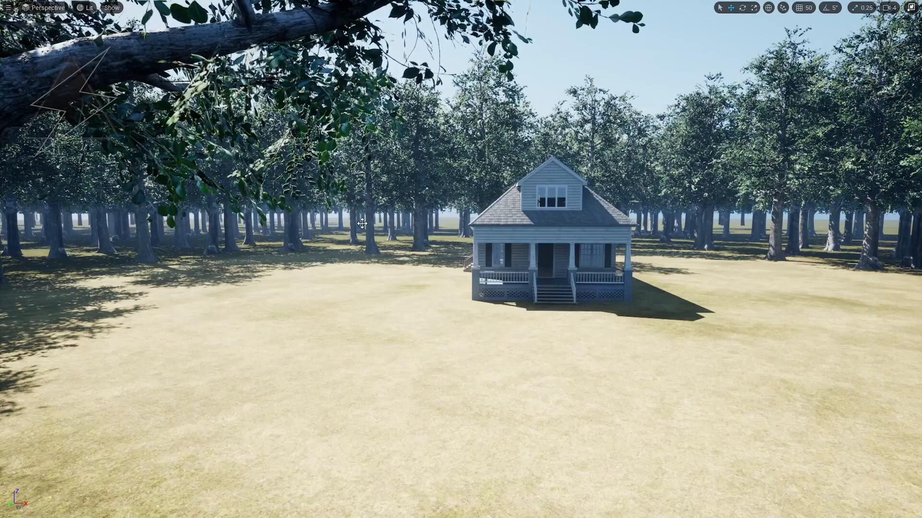
left_click_drag(243, 235, 20, 241)
left_click_drag(734, 241, 863, 256)
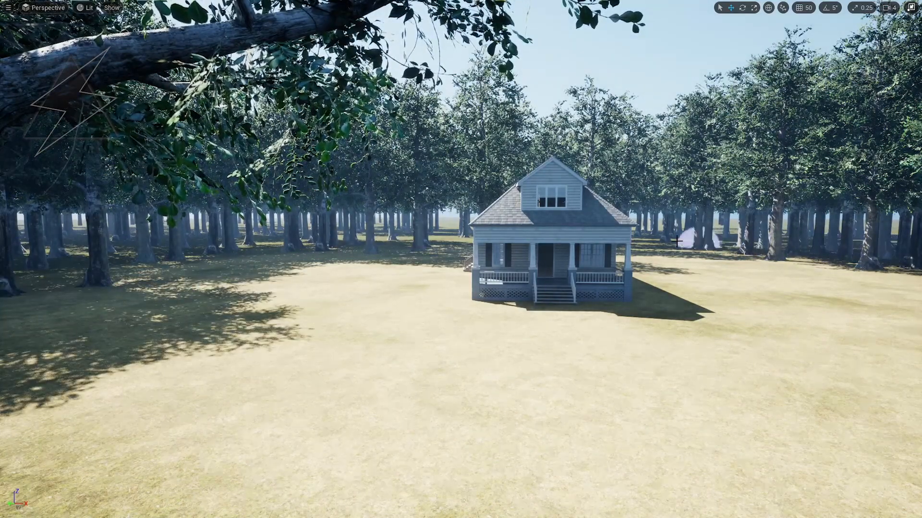
right_click_drag(486, 249, 484, 250)
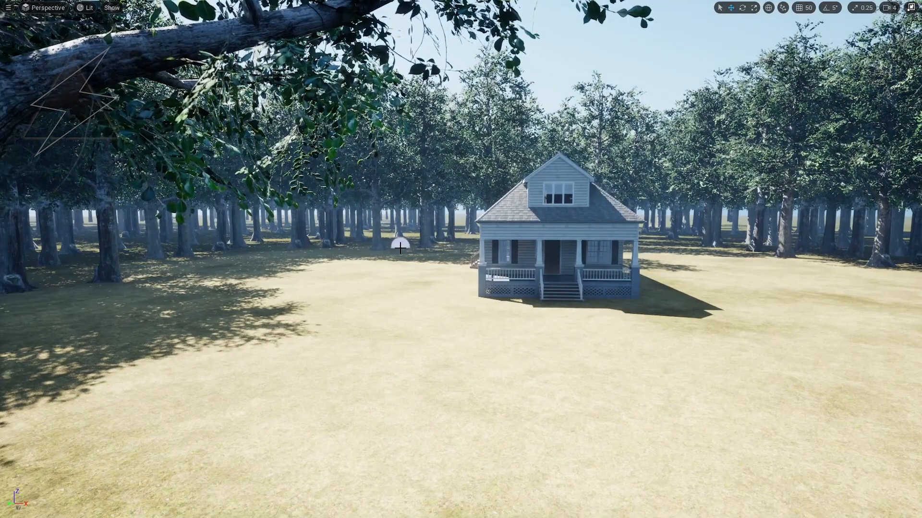
right_click_drag(414, 252, 420, 256)
left_click(527, 236)
key("ctrl+z")
Step: Fill gaps in the poplar tree line behind the house and along the clearing's side with single brush dabs
right_click_drag(591, 234, 603, 234)
key("w")
left_click(742, 267)
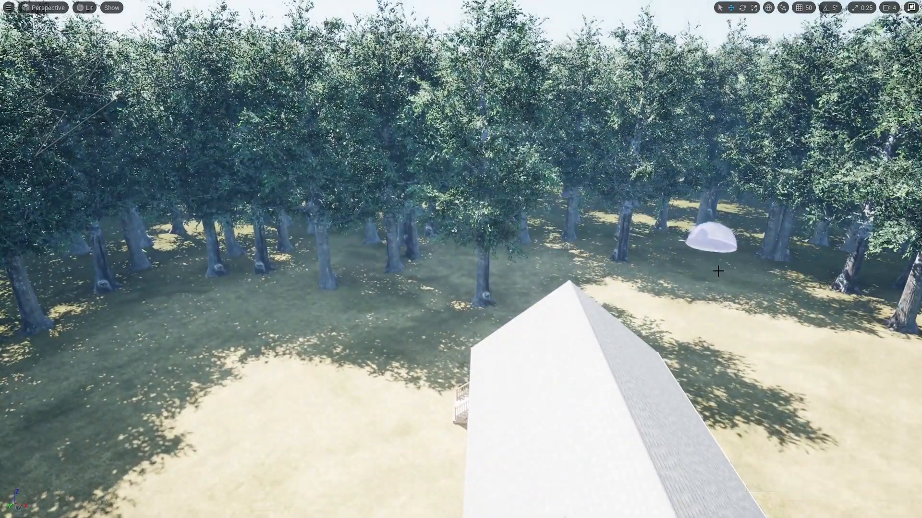
left_click(674, 269)
left_click(782, 287)
right_click_drag(782, 287, 502, 283)
left_click(730, 331)
right_click_drag(730, 333, 470, 273)
left_click(569, 240)
left_click(510, 269)
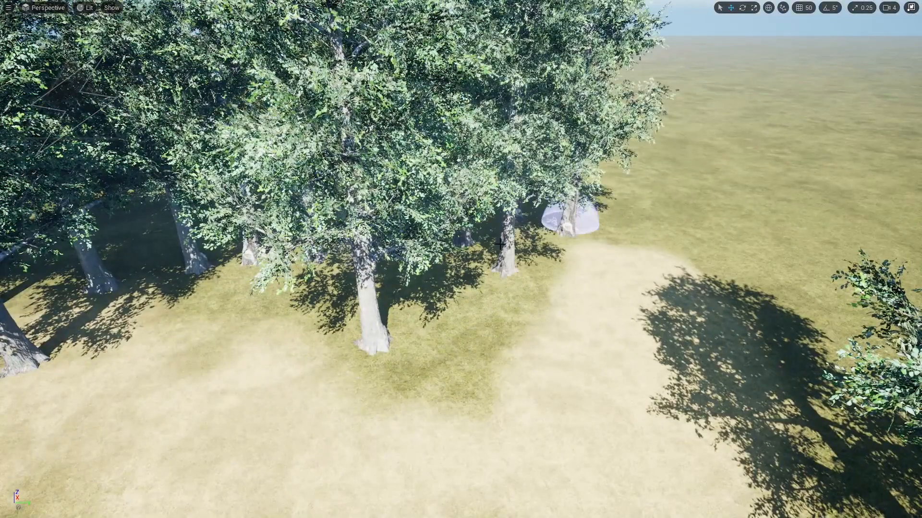
left_click(754, 252)
left_click(777, 278)
left_click(874, 309)
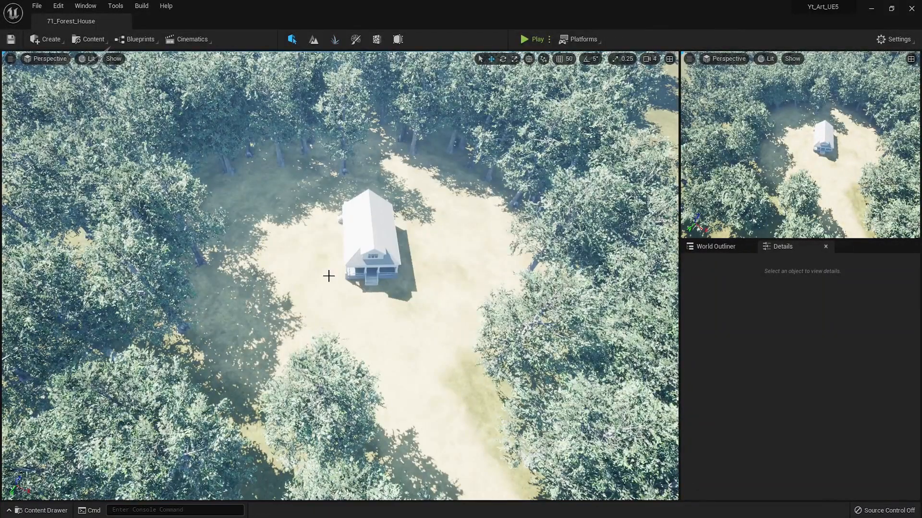
Step: Paint Material_E behind and beside the house at tool strength 0.344, then return to selection mode
left_click(313, 39)
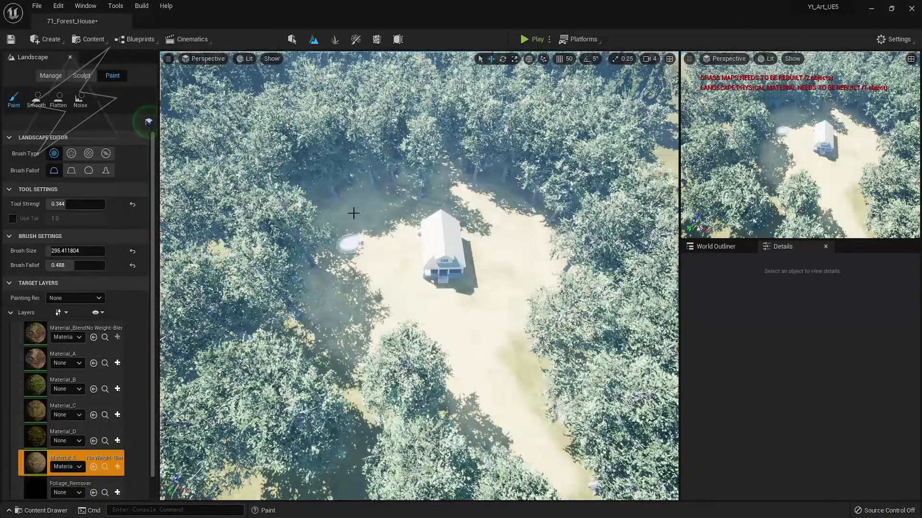
mouse_move(401, 193)
left_mouse_down()
mouse_move(457, 377)
mouse_move(557, 257)
left_mouse_up()
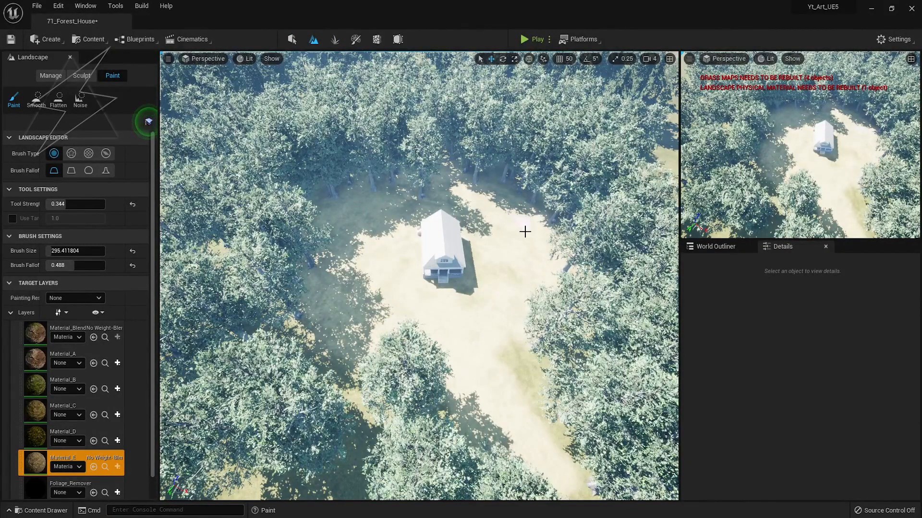
left_click(292, 40)
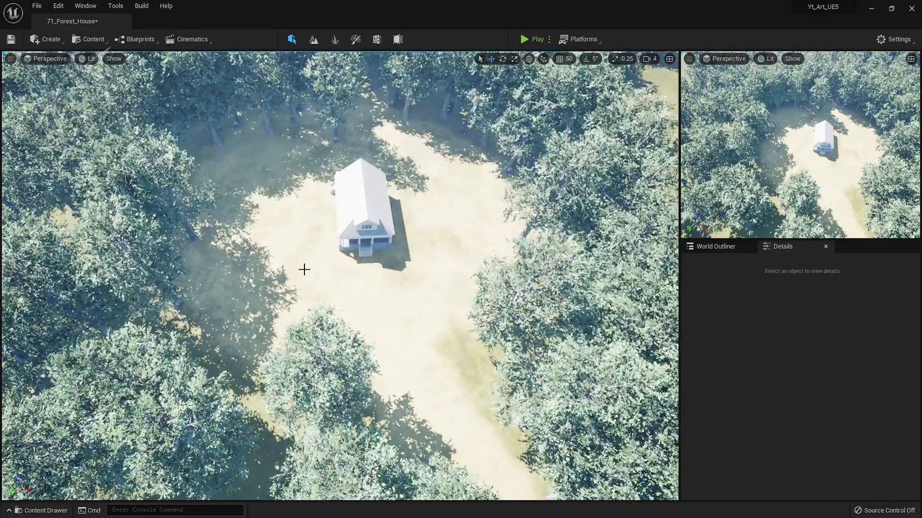
Step: Select SM_House_01 and shift it slightly toward the back of the clearing, keeping it on the ground
left_click(357, 206)
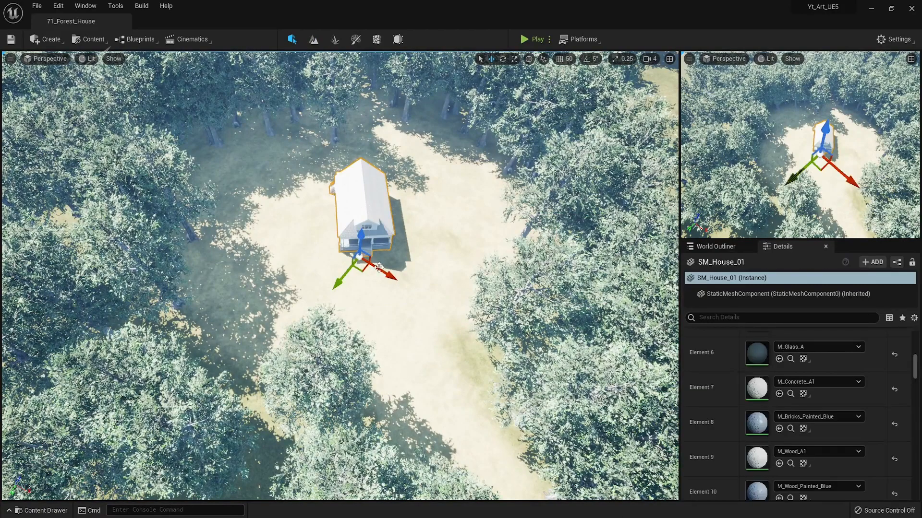
mouse_move(361, 269)
left_mouse_down()
mouse_move(396, 268)
mouse_move(367, 267)
left_mouse_up()
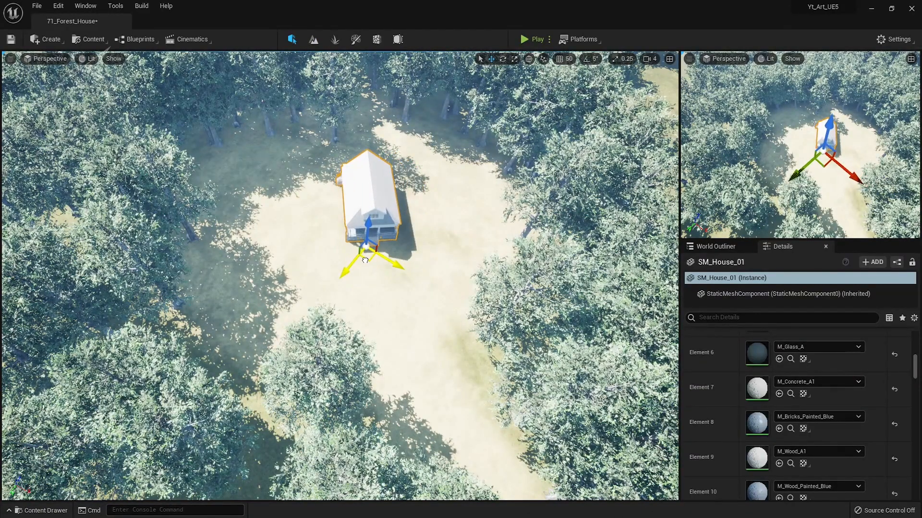
left_click(439, 314)
right_click_drag(450, 310, 450, 305)
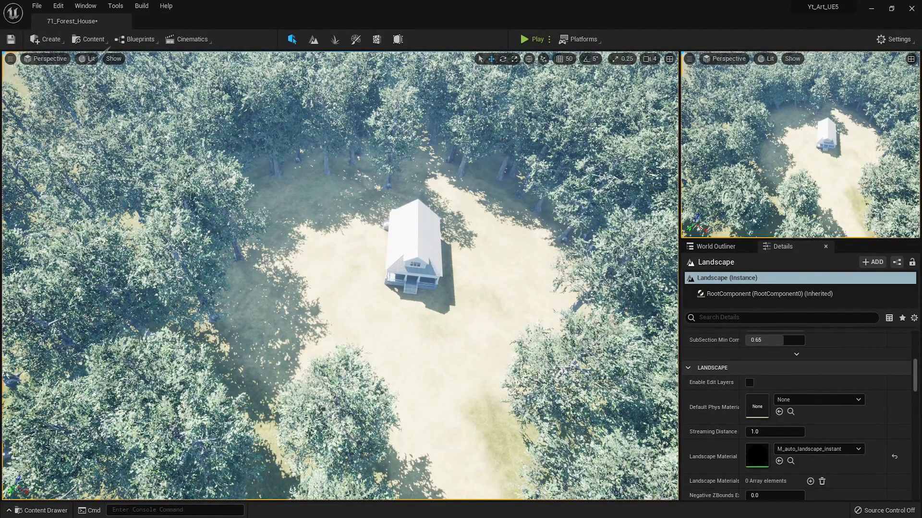
Step: Place the S_Chopped_Wood_Pile_rlCaz_high mesh on the dirt left of the house, moving and rotating it into position
left_click(268, 314)
key("e")
left_click_drag(253, 367, 283, 364)
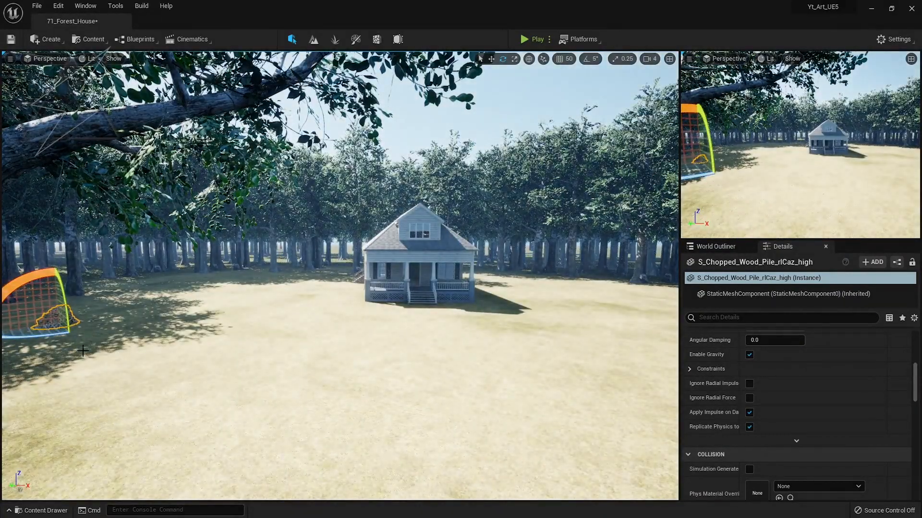
key("w")
left_click_drag(25, 313, 152, 327)
key("e")
left_click_drag(161, 318, 281, 294)
key("w")
left_click(335, 311)
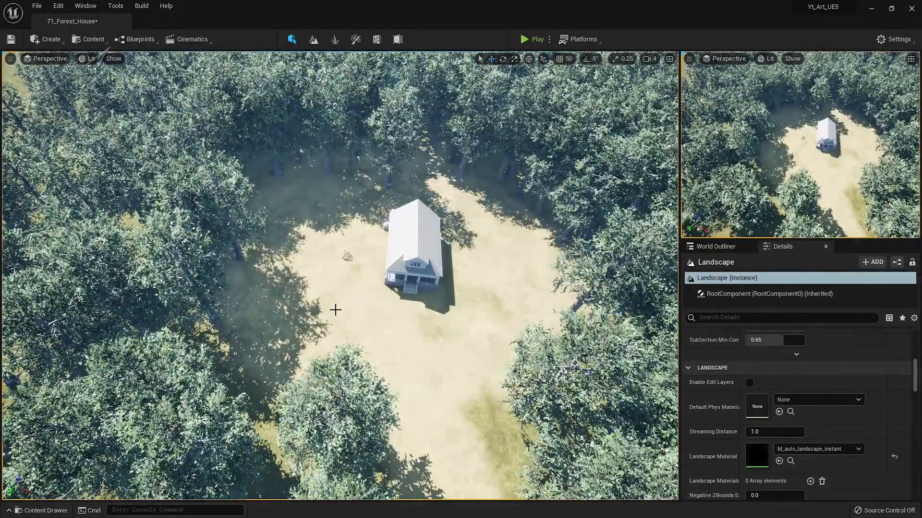
Step: Duplicate the chopped wood pile and set the copies in a small cluster left of the house
left_click(360, 269)
left_click_drag(349, 267, 363, 265, "alt")
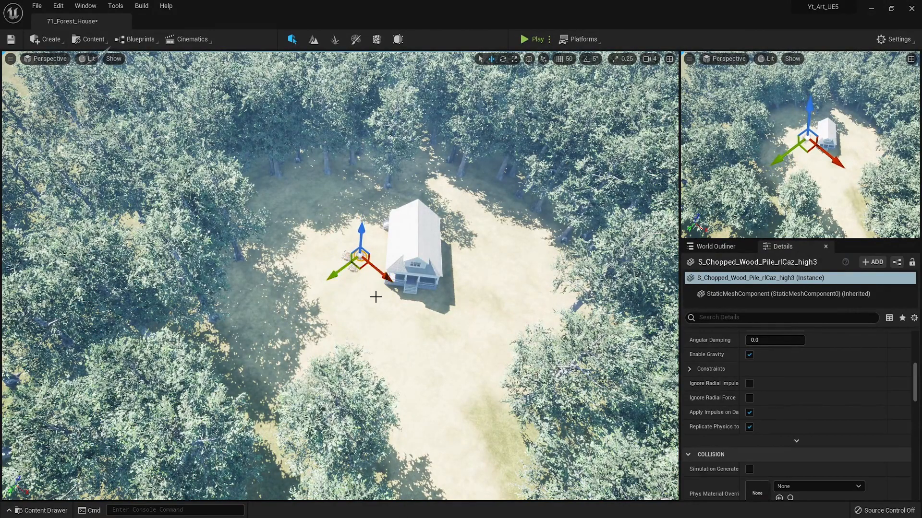
left_click(376, 297)
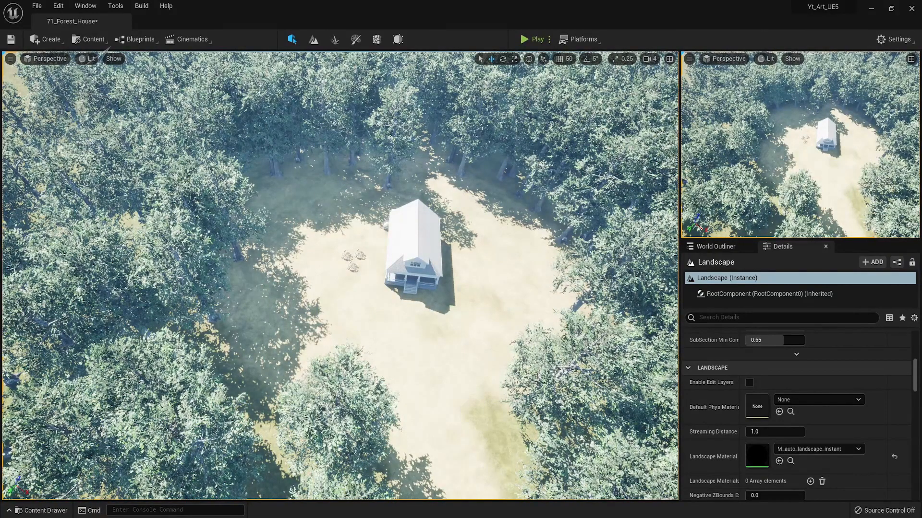
Step: Add TreeSmall_C_mdl as a foliage type, undo the test dab and paint small trees along the tree line left of the house
left_click(335, 39)
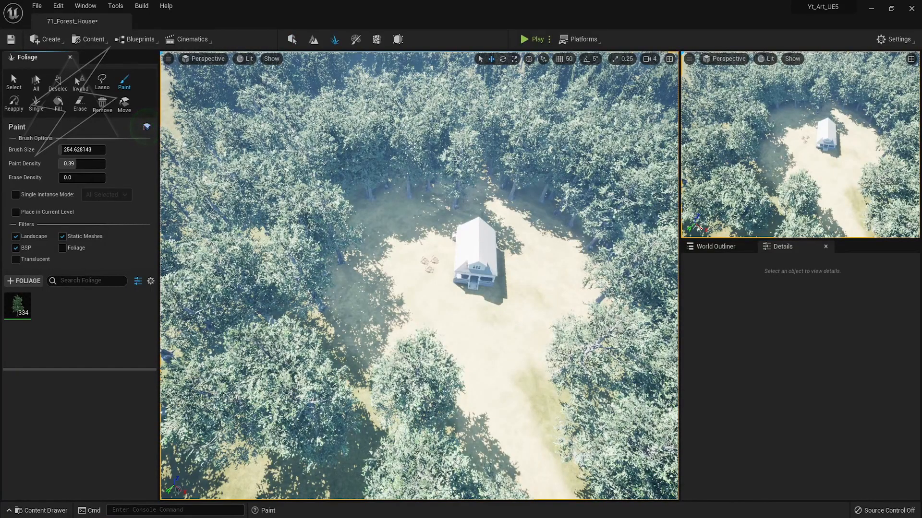
left_click(48, 314)
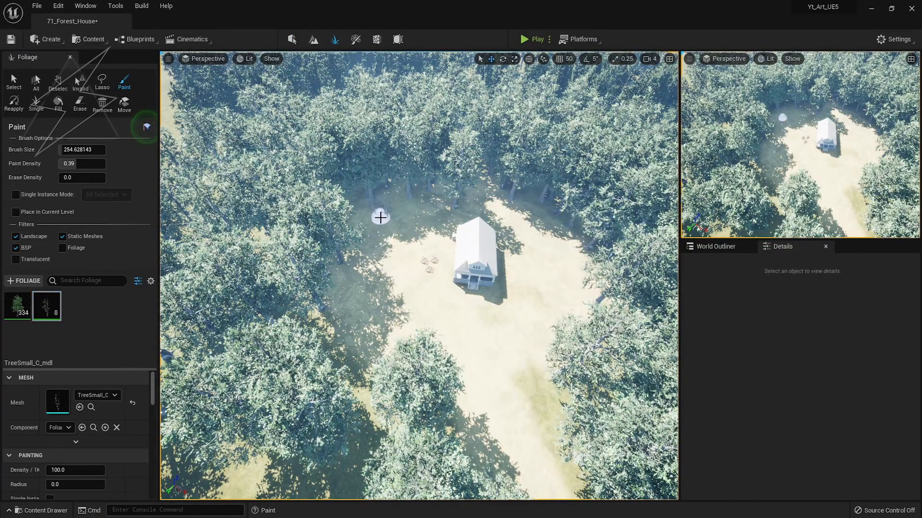
key("ctrl+z")
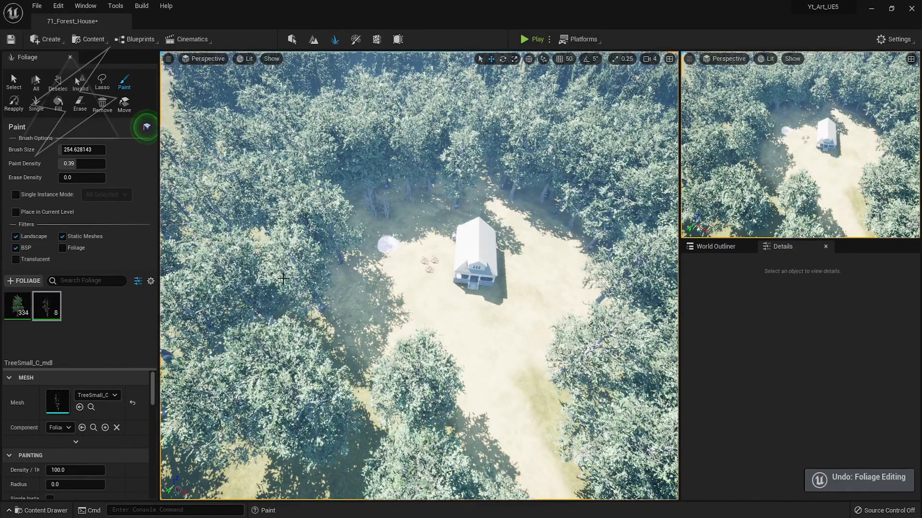
left_click(18, 306)
mouse_move(377, 232)
left_mouse_down()
mouse_move(395, 234)
mouse_move(386, 283)
mouse_move(372, 267)
mouse_move(388, 261)
left_mouse_up()
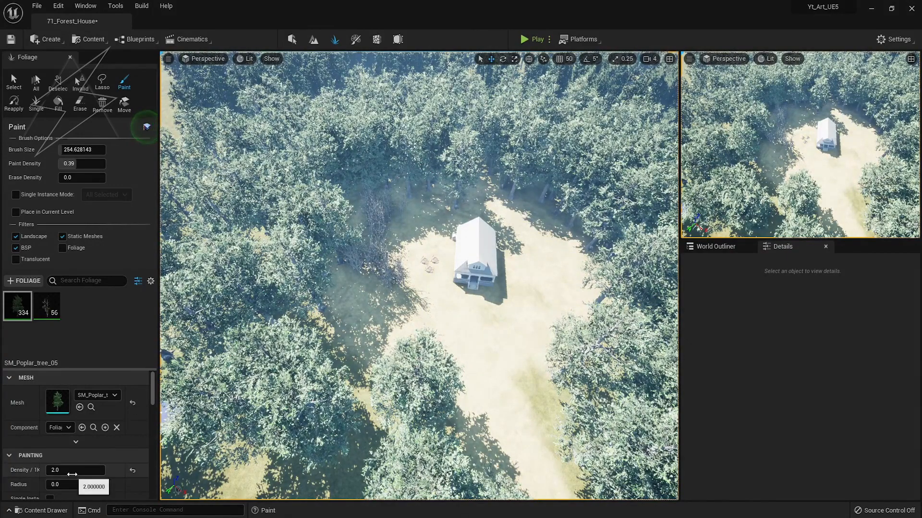
Step: Set the TreeSmall_C_mdl painting density to 2.0 and paint small trees along the clearing's edge right of the house
left_click(47, 305)
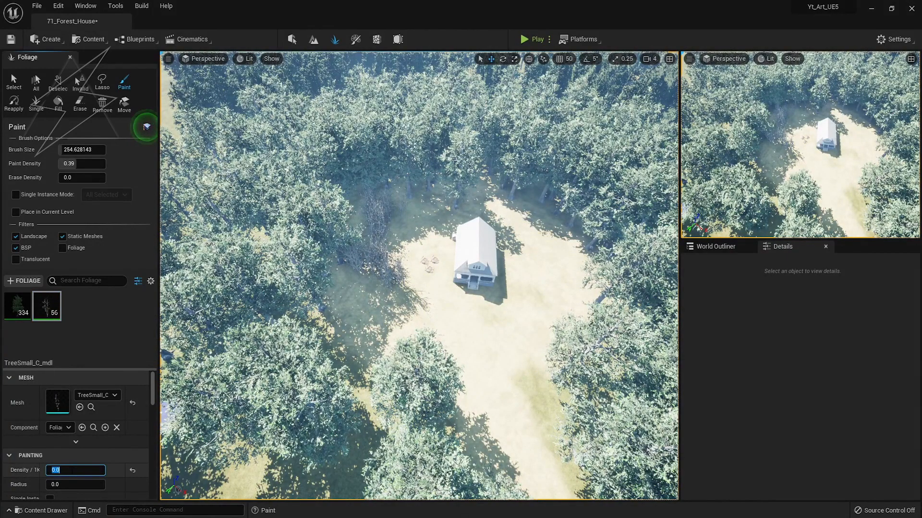
left_click_drag(538, 231, 559, 235)
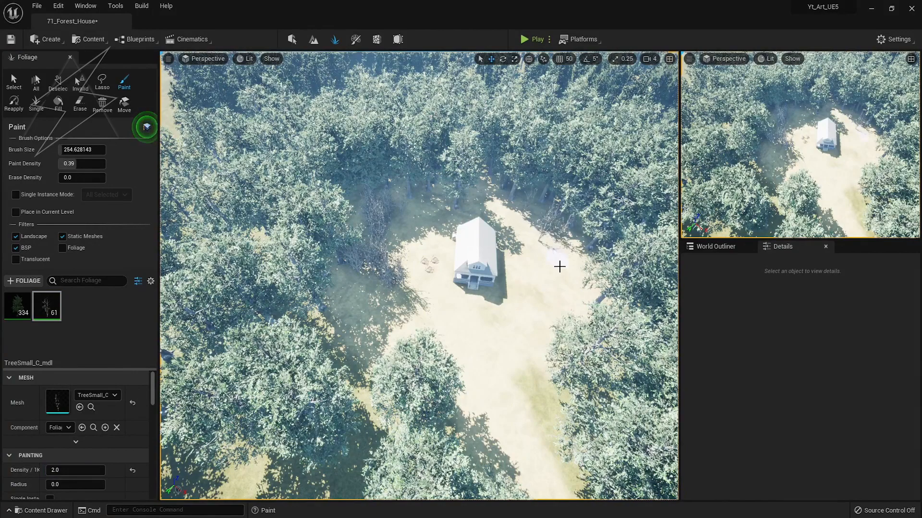
left_click_drag(541, 275, 554, 313)
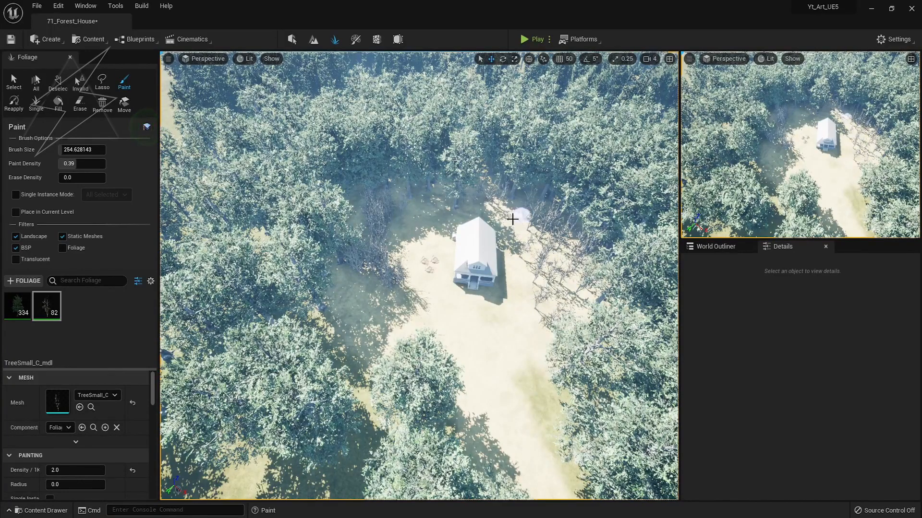
Step: Erase the excess TreeSmall_C_mdl foliage along the clearing's edge left of the house
mouse_move(376, 234)
left_mouse_down("shift")
mouse_move(373, 219)
mouse_move(385, 239)
mouse_move(379, 273)
mouse_move(370, 270)
left_mouse_up("shift")
mouse_move(353, 302)
left_mouse_down()
mouse_move(354, 366)
mouse_move(370, 335)
mouse_move(377, 239)
left_mouse_up()
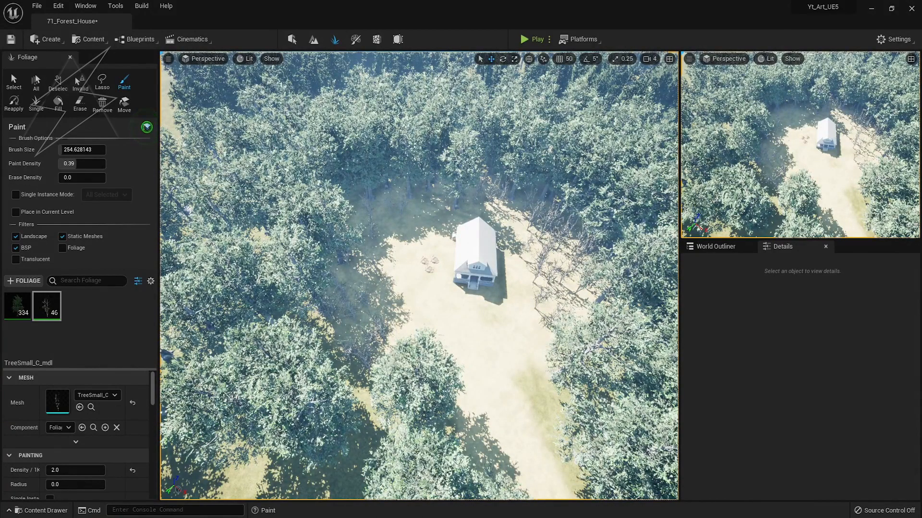
Step: Return to selection mode and place the SM_WaterTank mesh beside the wood piles left of the house
left_click(292, 39)
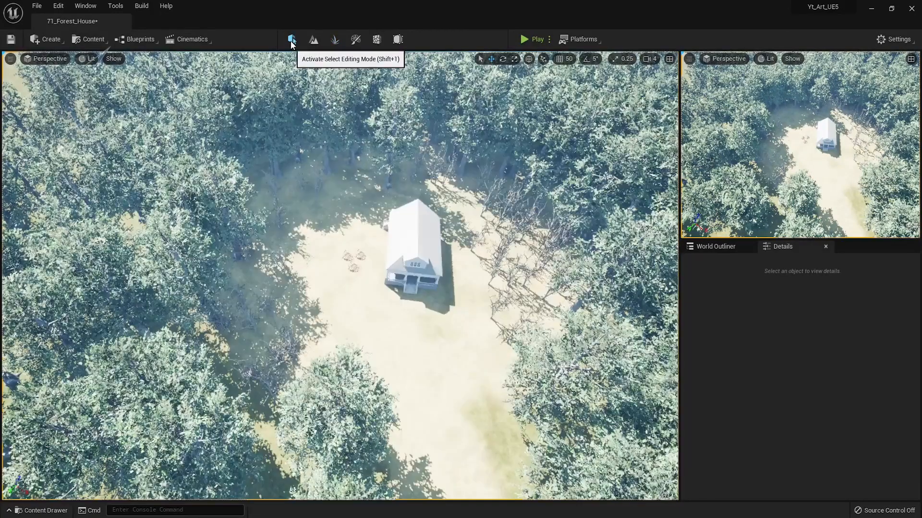
left_click(321, 226)
left_click_drag(327, 241, 332, 256)
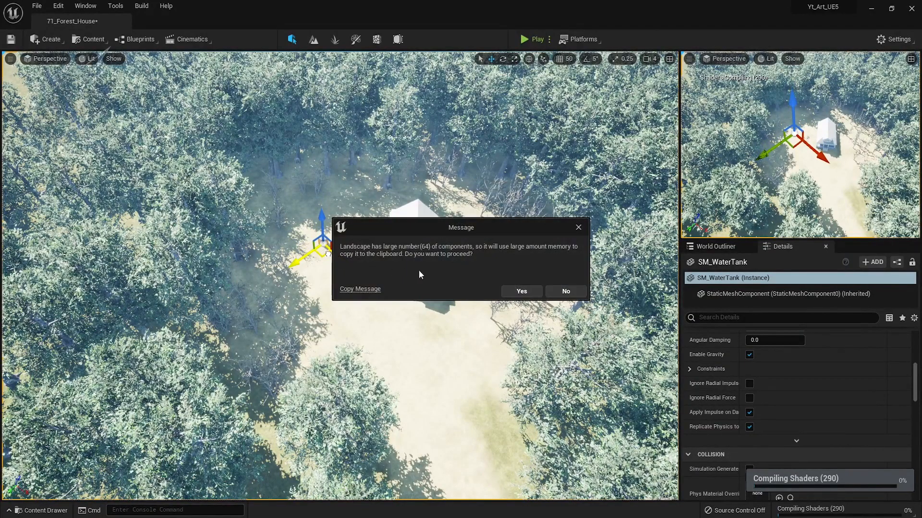
left_click(565, 290)
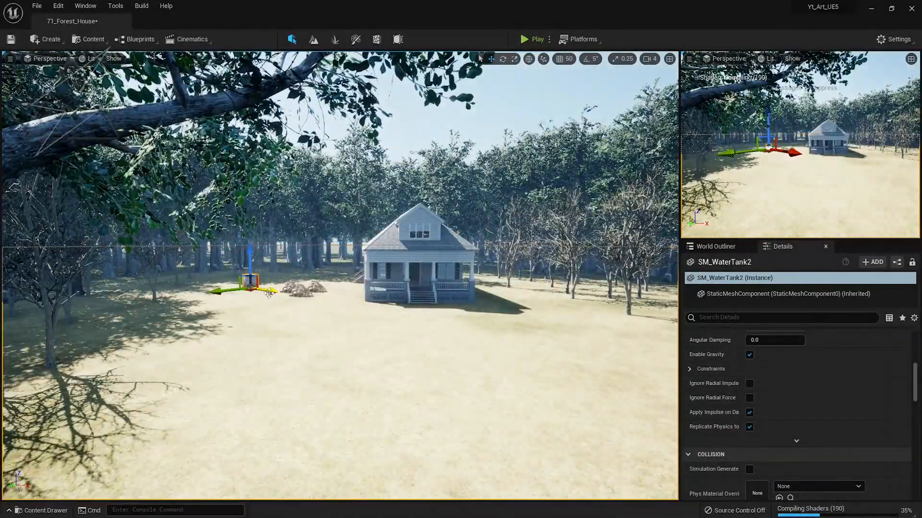
Step: Duplicate the SM_WaterTank and arrange the copies in a small cluster beside the wood piles
left_click_drag(272, 291, 295, 312, "alt")
left_click(564, 293)
left_click(317, 353)
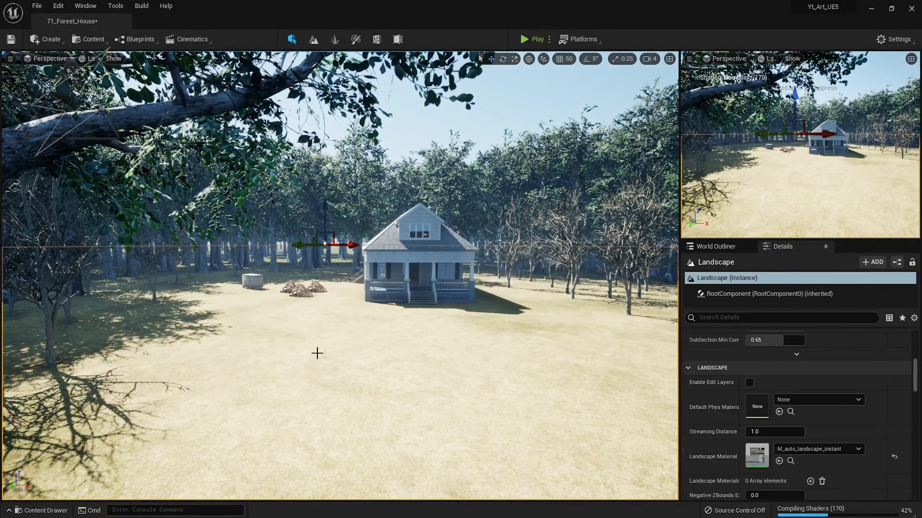
left_click(401, 123)
left_click(253, 282)
left_click_drag(272, 291, 288, 292, "alt")
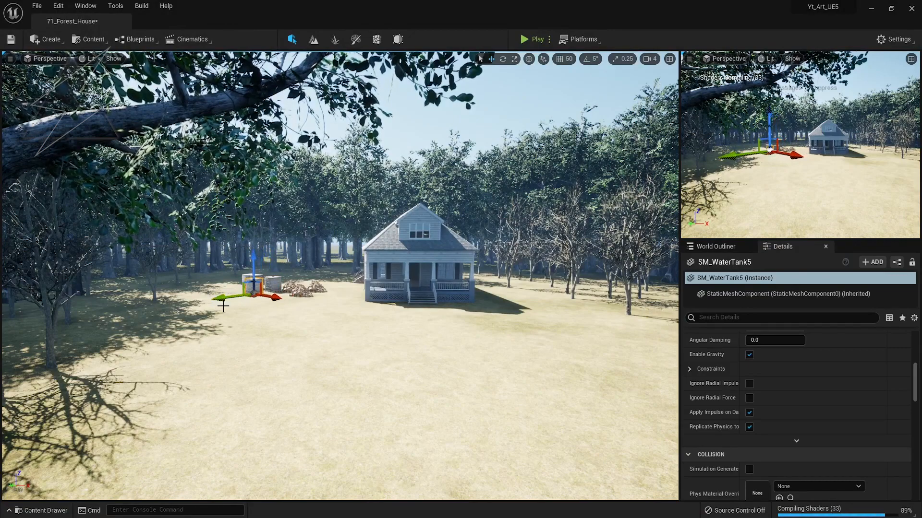
left_click_drag(218, 308, 295, 320, "alt")
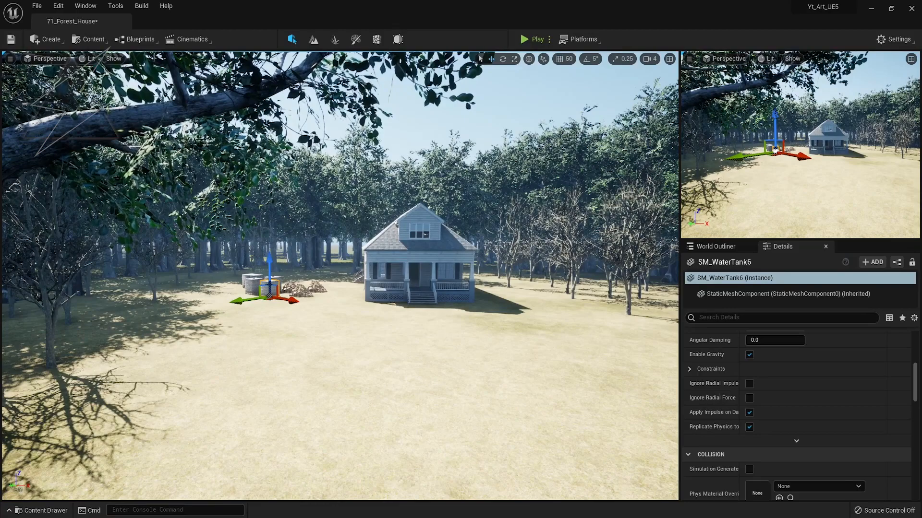
Step: Line up three SM_Portable_Water_Tank meshes right of the house and park SM_SportsCar on the dirt at its front left
left_click_drag(1, 353, 621, 324)
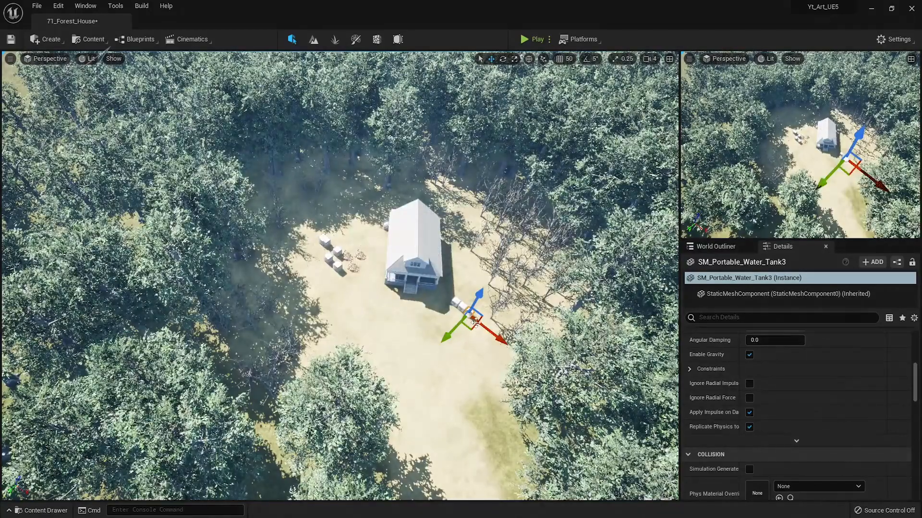
left_click(469, 256)
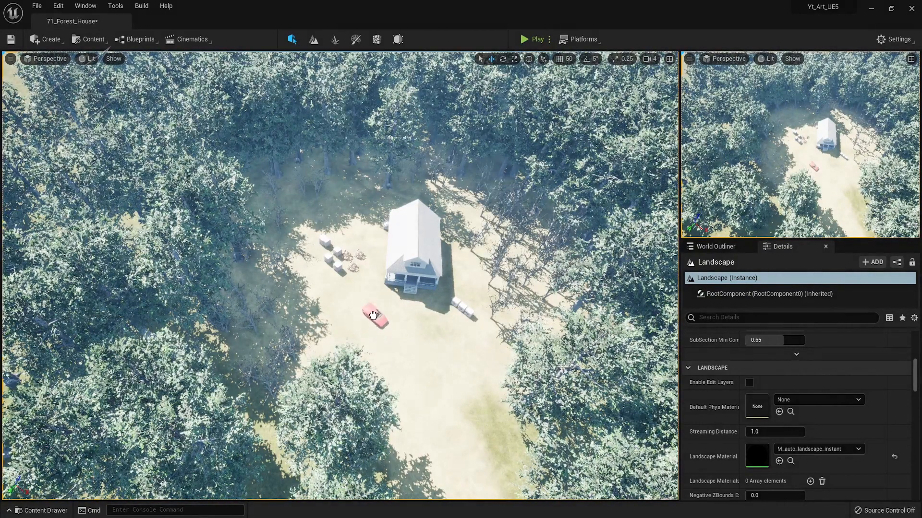
left_click(368, 319)
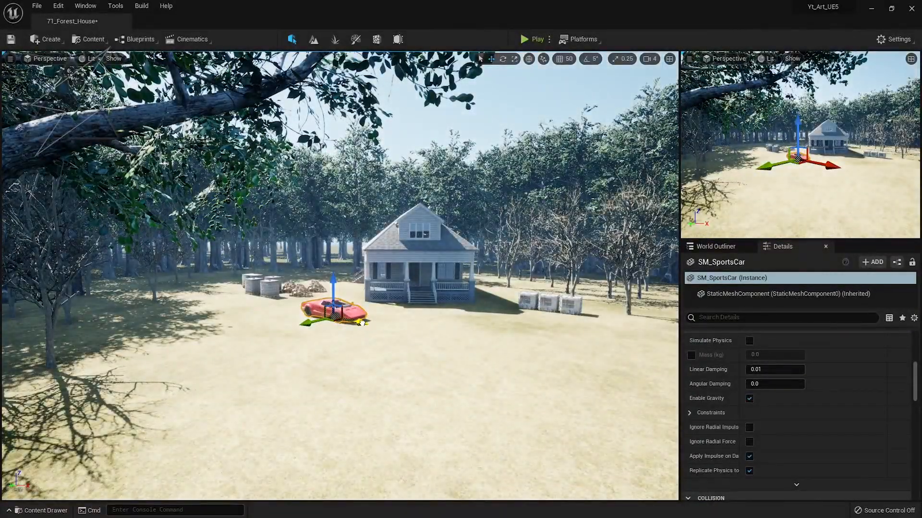
left_click_drag(361, 323, 352, 321)
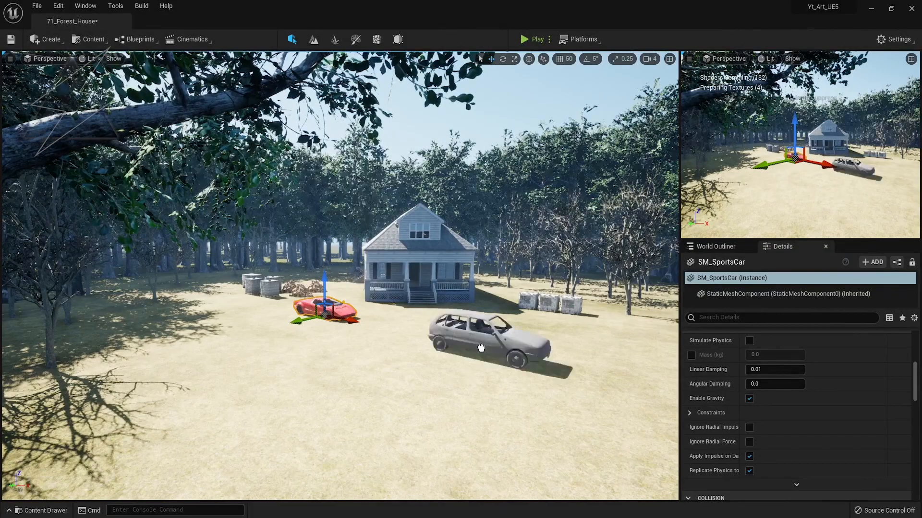
Step: Place SM_Car_01 in front of the house, rotate it toward the building and move it near the portable water tanks
mouse_move(481, 346)
left_mouse_down()
mouse_move(504, 330)
mouse_move(548, 340)
mouse_move(516, 357)
mouse_move(486, 357)
left_mouse_up()
key("e")
right_click_drag(486, 357, 469, 318)
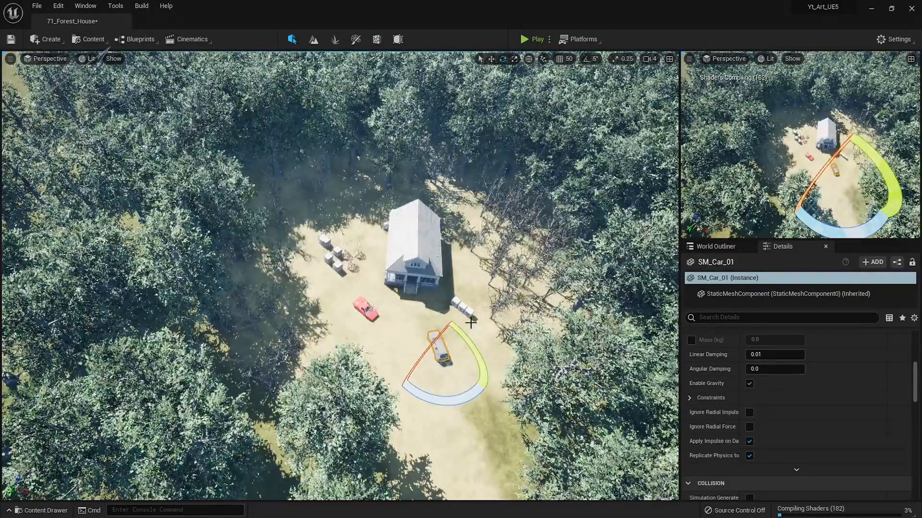
left_click(479, 290)
left_click(461, 281)
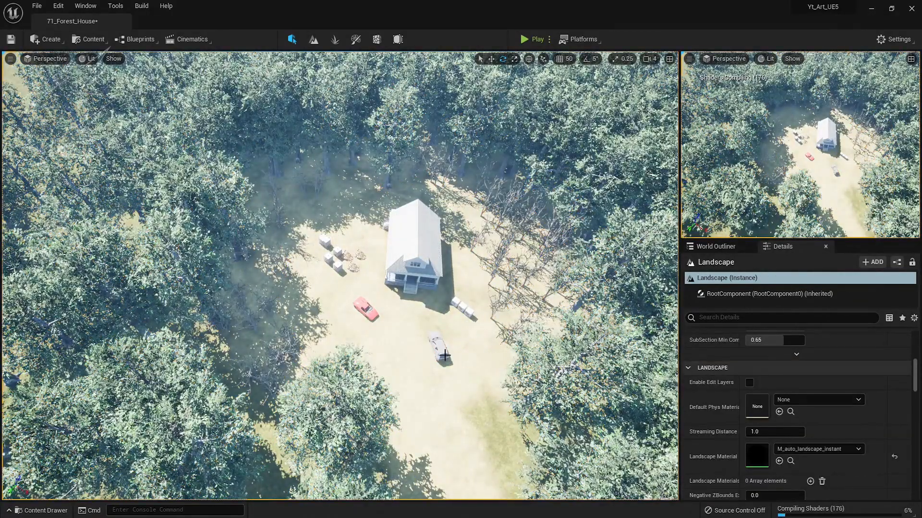
left_click(444, 355)
key("w")
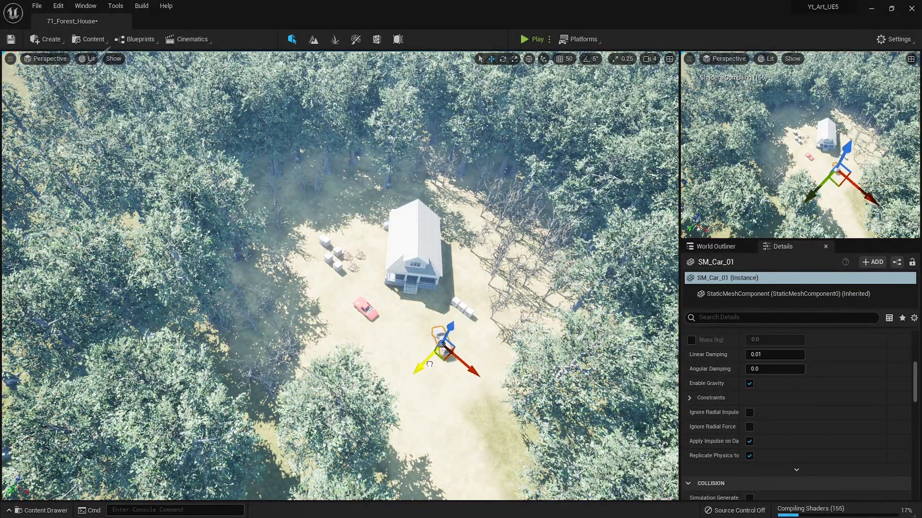
left_click(411, 383)
left_click(440, 344)
Step: Assign the M_Car_01_Blue material to Element 0 of SM_Car_01
scroll(770, 414, "down", 8)
scroll(770, 414, "up", 4)
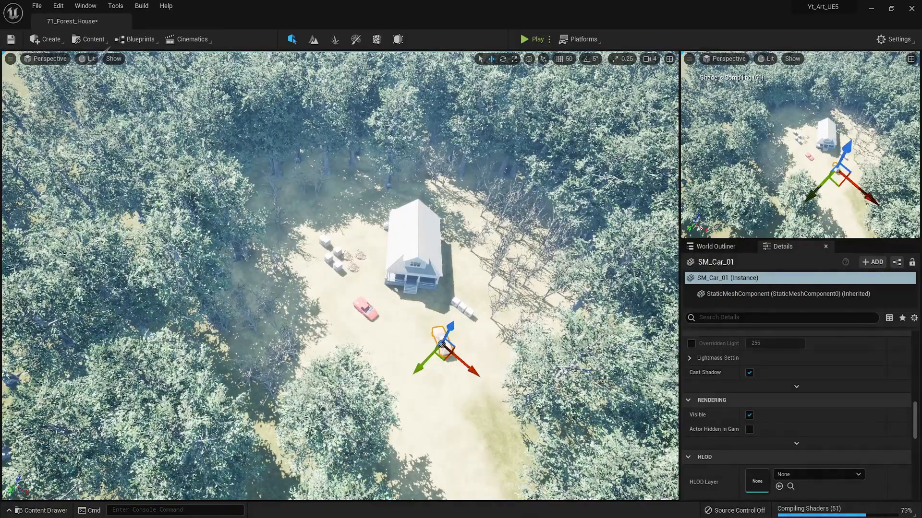
scroll(833, 428, "down", 6)
scroll(833, 428, "up", 3)
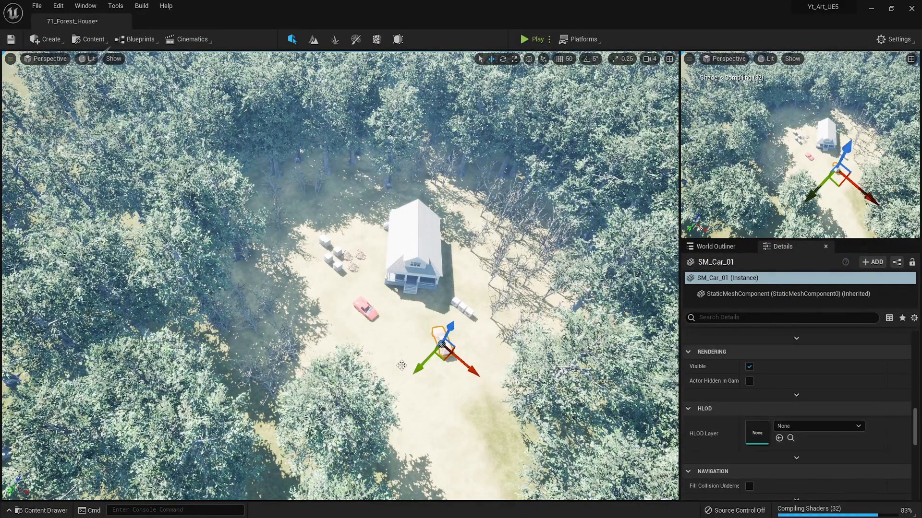
right_click_drag(423, 373, 431, 368)
scroll(417, 339, "down", 3)
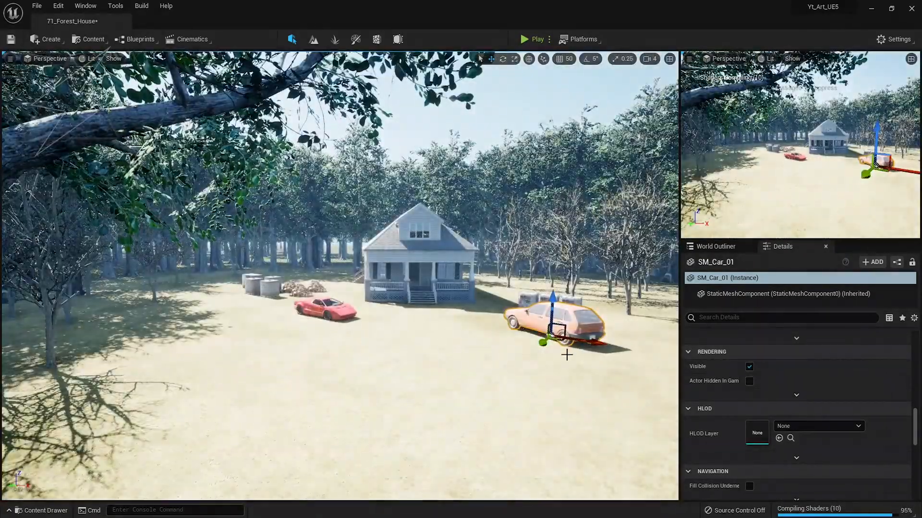
scroll(787, 372, "down", 5)
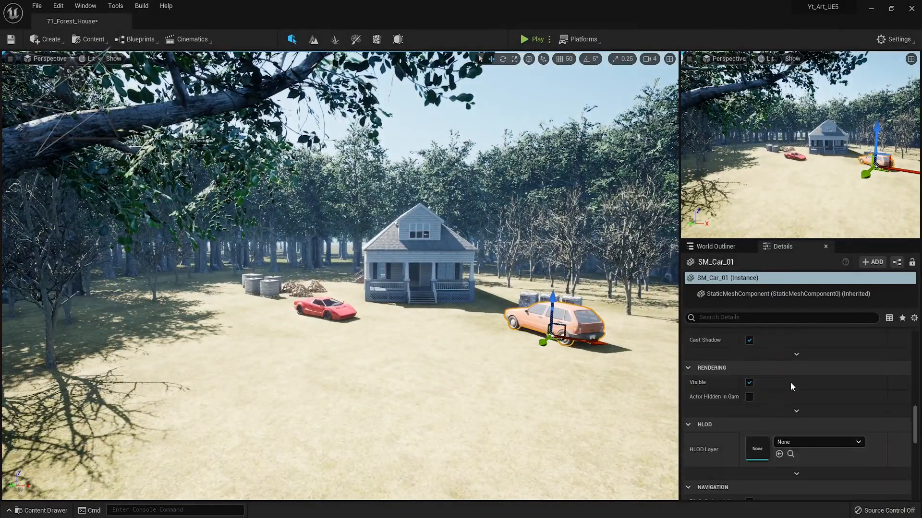
scroll(790, 388, "up", 5)
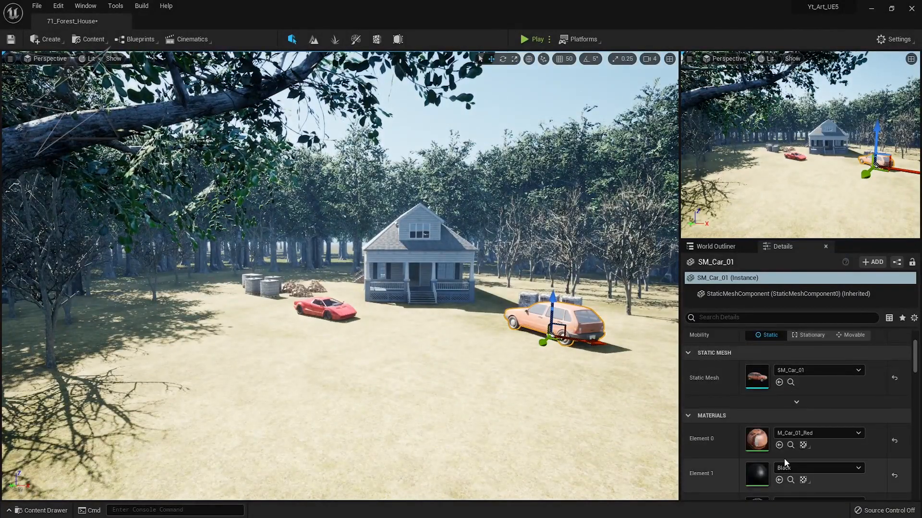
left_click(780, 446)
mouse_move(571, 381)
right_mouse_down()
mouse_move(586, 381)
mouse_move(571, 382)
right_mouse_up()
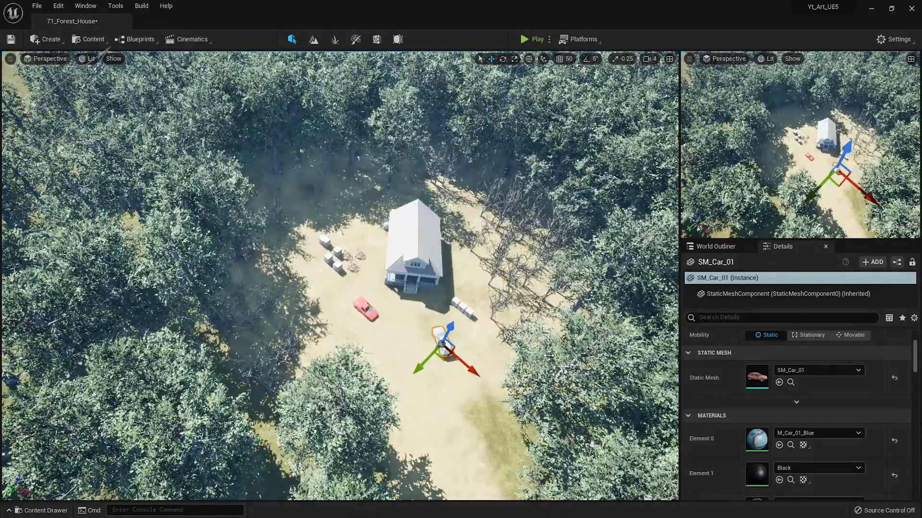
Step: Try the M_Car_01_Glass material on Element 0 of SM_Car_01 and inspect the car up close
left_click(499, 317)
left_click(446, 345)
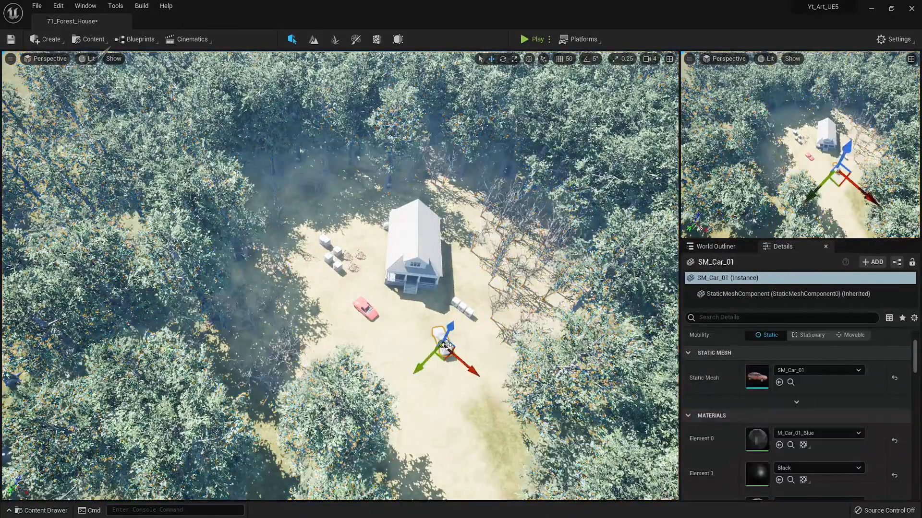
left_click(780, 445)
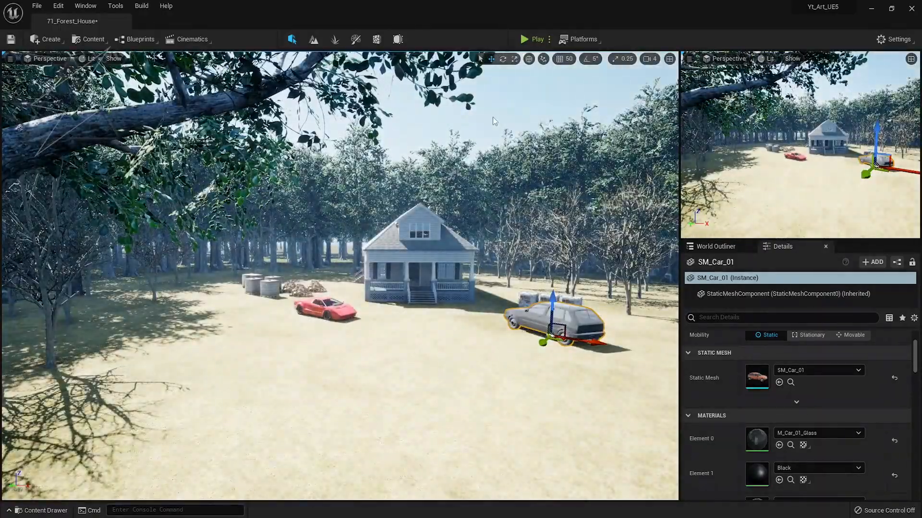
key("Escape")
key("w")
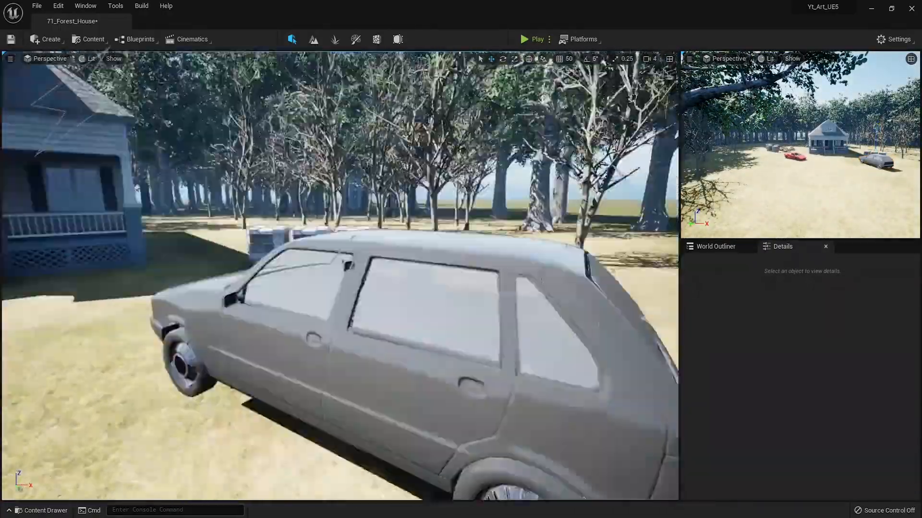
key("a")
mouse_move(340, 276)
right_mouse_down()
mouse_move(504, 283)
mouse_move(509, 255)
mouse_move(341, 260)
right_mouse_up()
key("s")
key("d")
key("a")
key("w")
key("d")
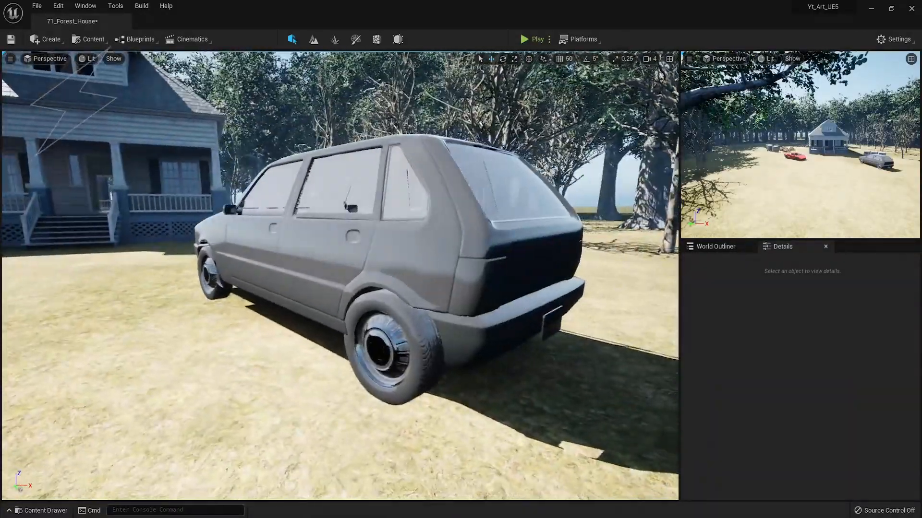
Step: Try the M_Car_01_Gray material on Element 0 of SM_Car_01 and check it from the ground viewpoint
left_click(543, 308)
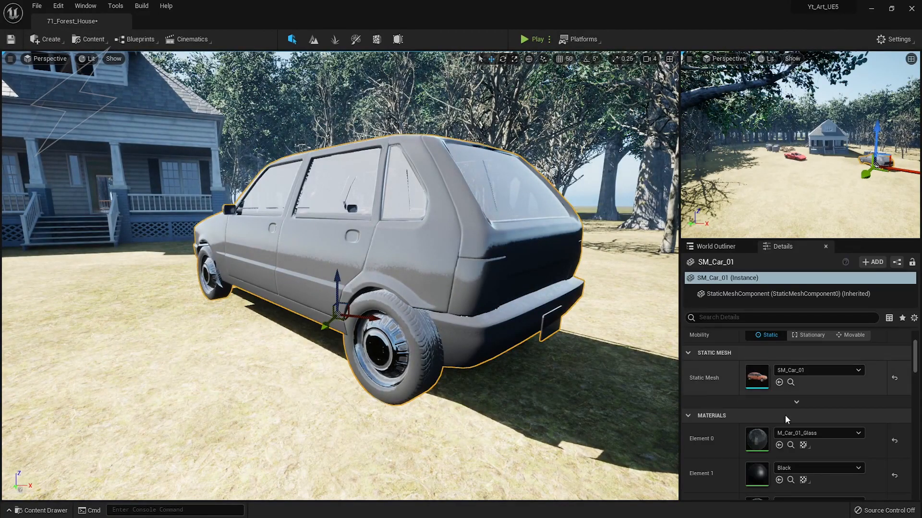
left_click(778, 446)
right_click_drag(576, 364, 624, 365)
key("1")
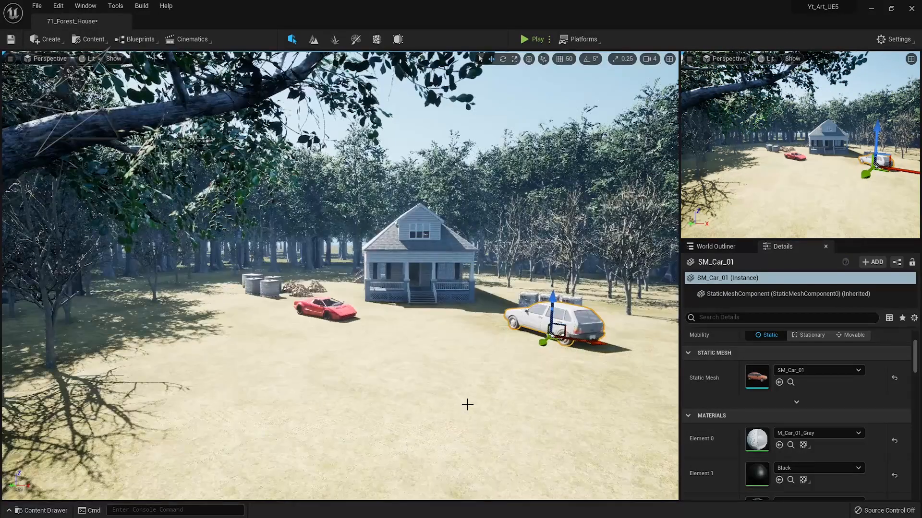
key("2")
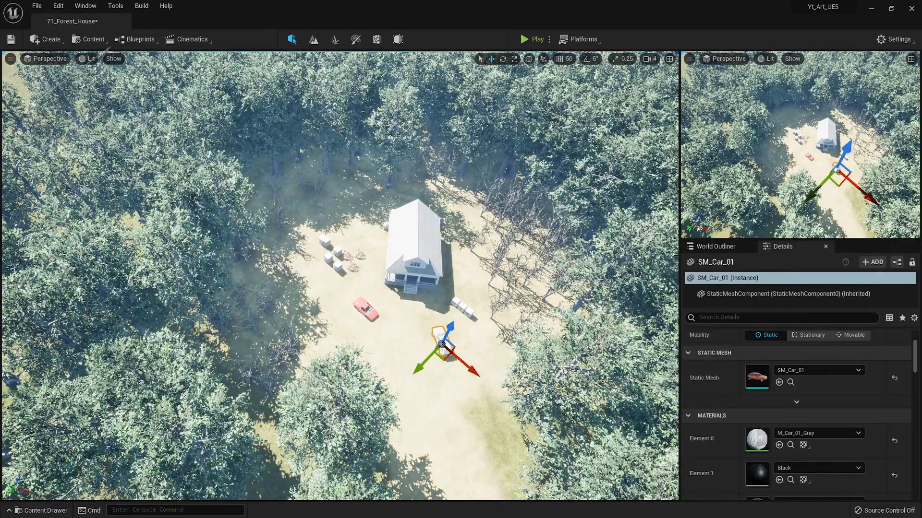
Step: Set Element 0 of SM_Car_01 back to the M_Car_01_Blue material and check it from the saved viewpoints
left_click(779, 446)
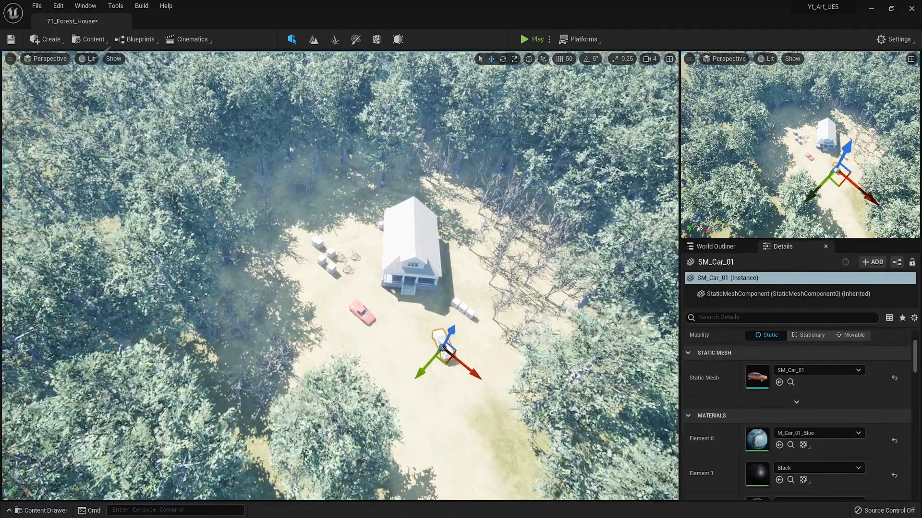
key("1")
key("2")
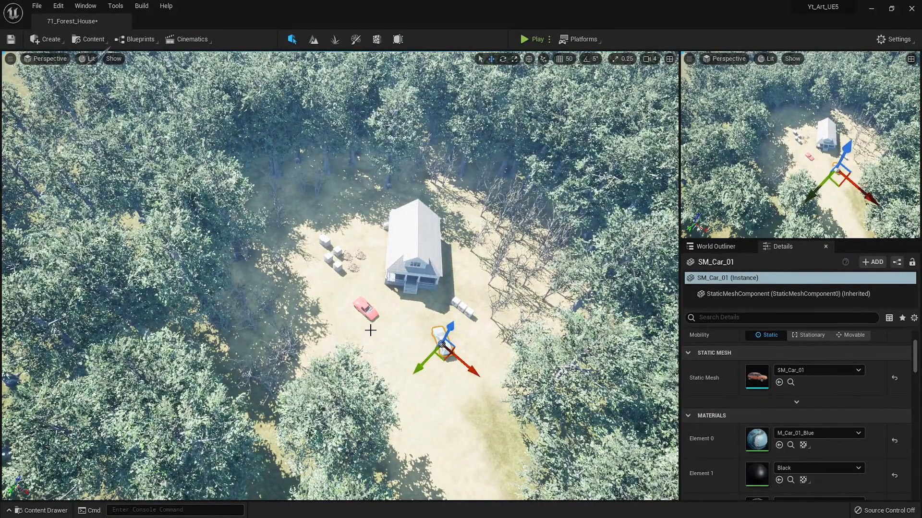
Step: Review the scene in full screen from the aerial and ground viewpoints and save the level
key("F11")
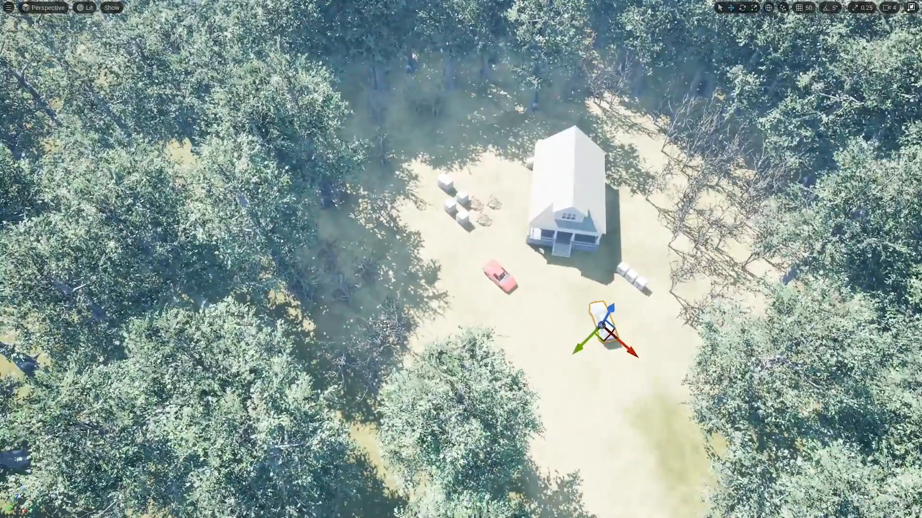
key("1")
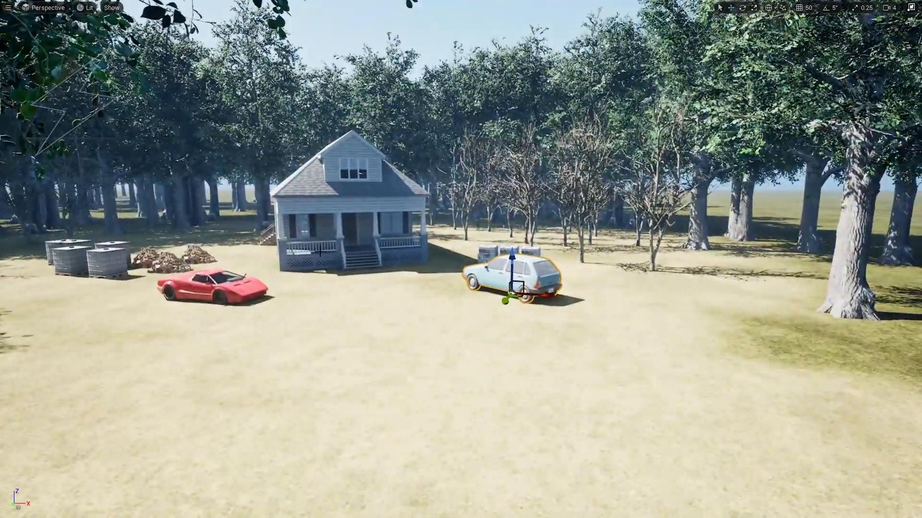
key("F11")
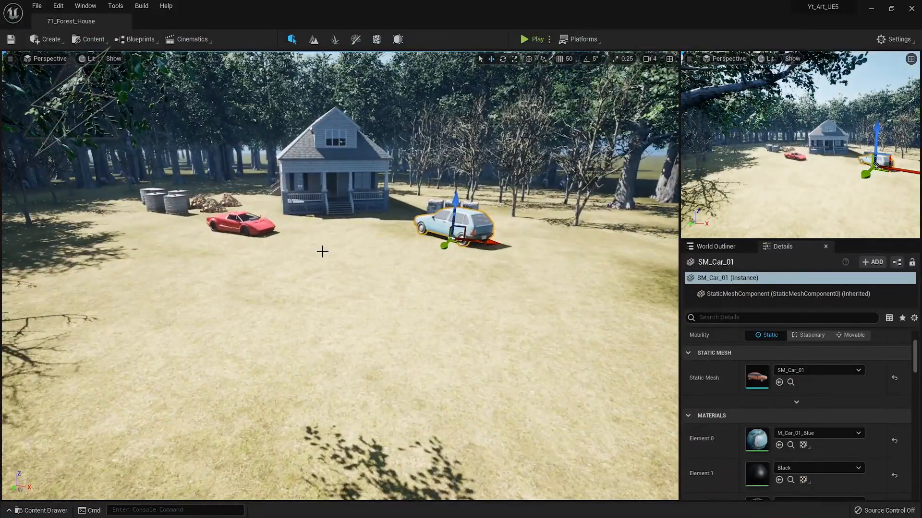
key("2")
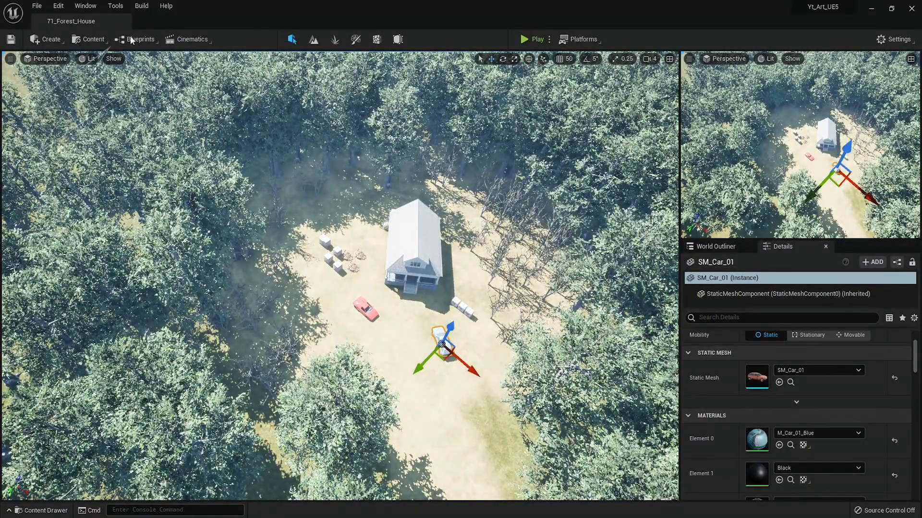
Step: Add a Volumetric Cloud to the level and check the sky from the ground viewpoint
left_click(50, 40)
mouse_move(106, 105)
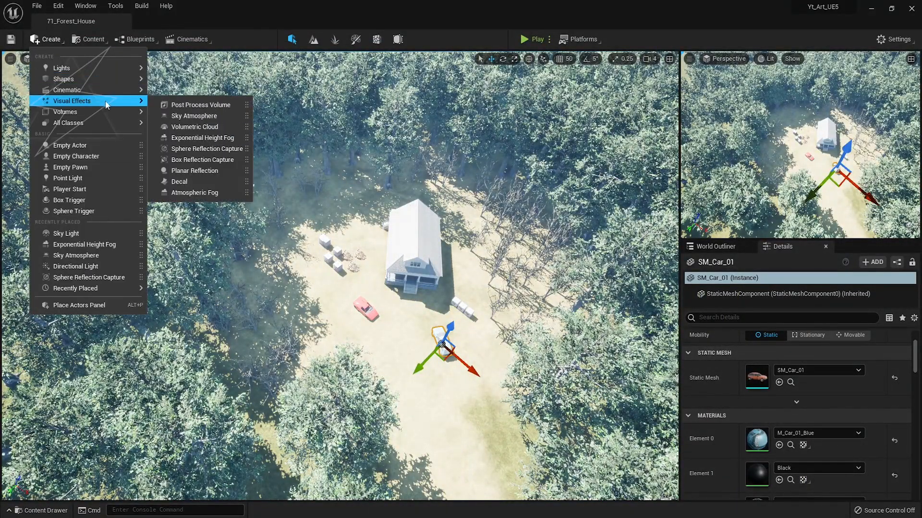
left_click(188, 128)
key("1")
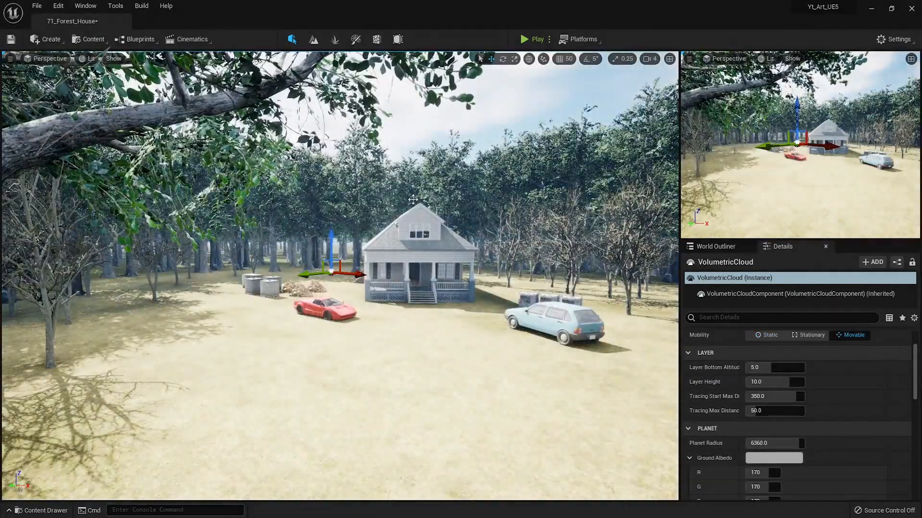
Step: Raise the Volumetric Cloud's Layer Bottom Altitude to about 13.3
scroll(787, 438, "up", 2)
left_click_drag(773, 429, 798, 430)
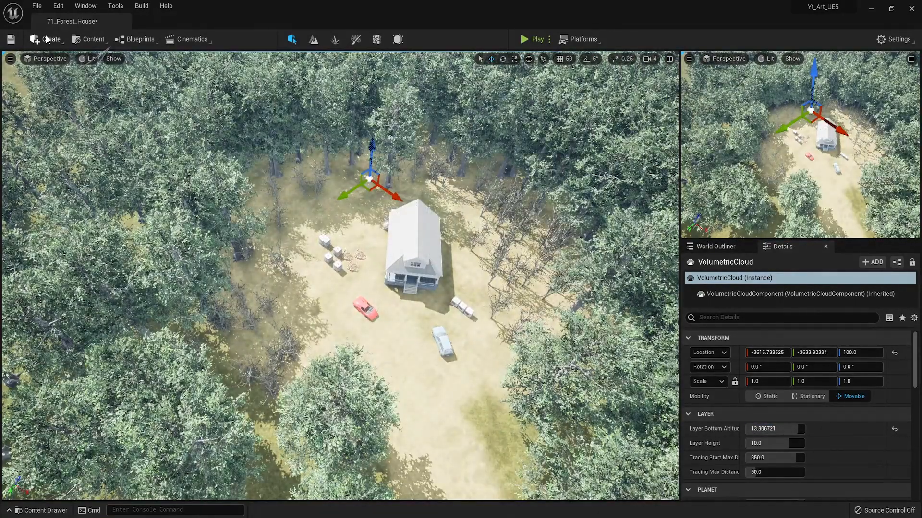
Step: Add a PostProcessVolume to the clearing near the red car and enable Infinite Extent (Unbound) on it
left_click(46, 39)
mouse_move(90, 100)
left_click_drag(196, 107, 345, 333)
left_click(752, 318)
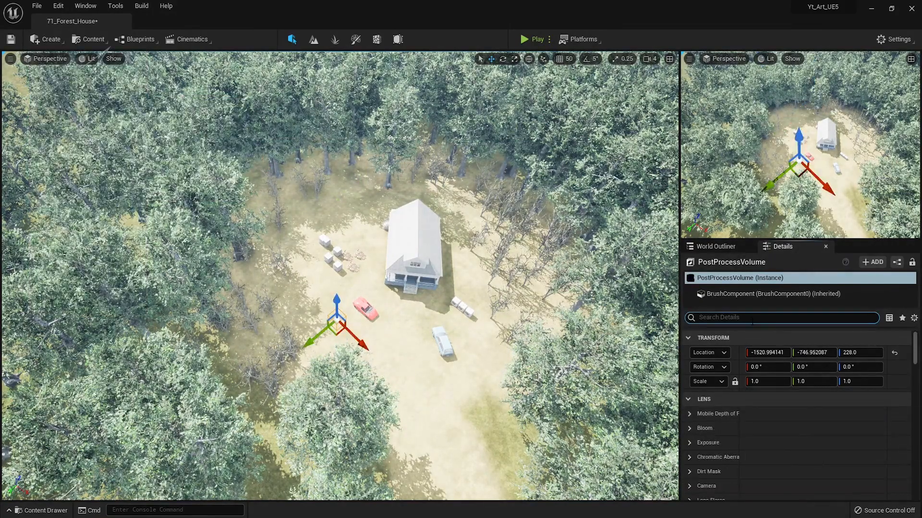
type("infi")
left_click(750, 353)
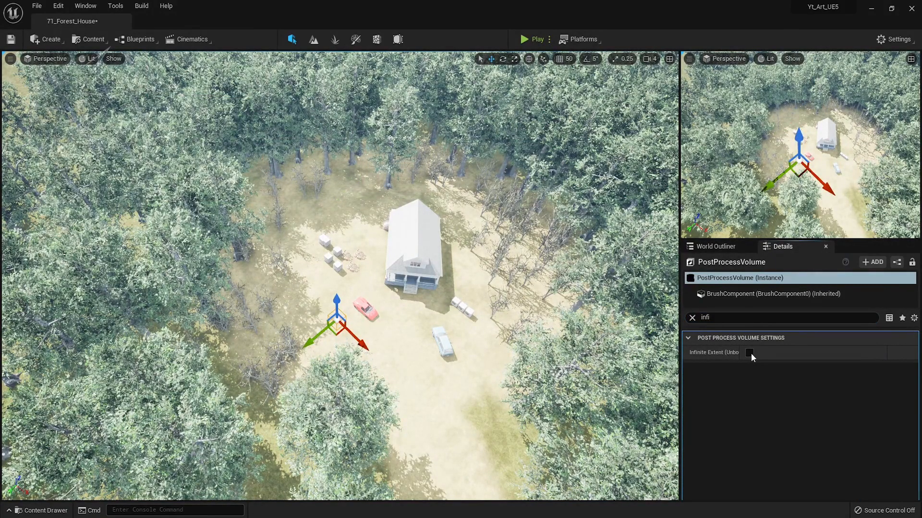
left_click(691, 319)
Step: Enable the Min Brightness and Max Brightness exposure overrides on the PostProcessVolume
scroll(789, 388, "down", 10)
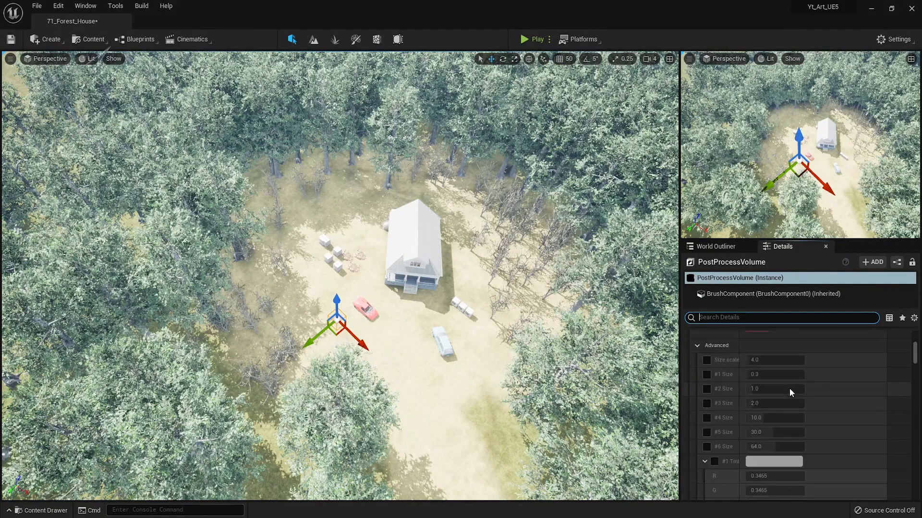
scroll(779, 378, "up", 4)
left_click(698, 385)
left_click(751, 384)
scroll(756, 402, "down", 14)
scroll(756, 403, "up", 9)
scroll(699, 379, "down", 10)
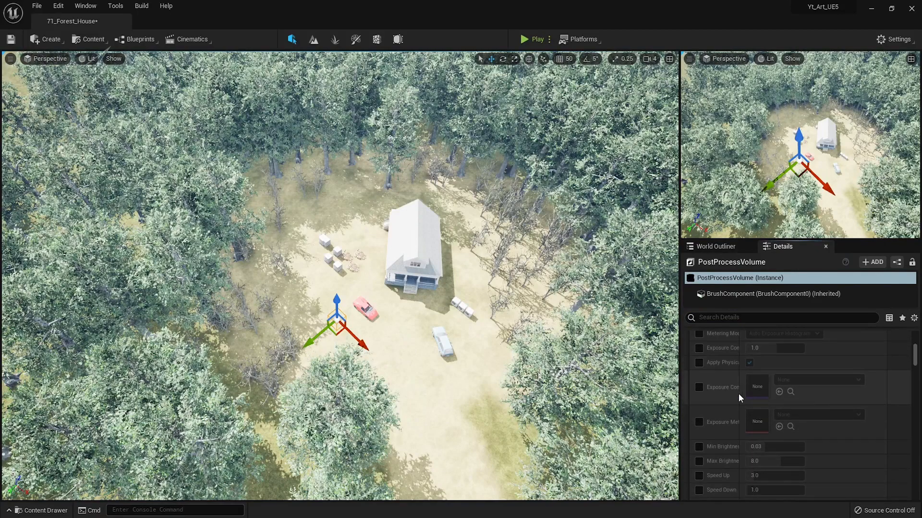
left_click(701, 368)
left_click(699, 382)
Step: Try a value of 0 for both the exposure Min Brightness and Max Brightness
left_click(756, 367)
type("0")
key("Return")
left_click(760, 383)
type("0")
key("Return")
Step: Set the exposure Min Brightness and Max Brightness to 1.0 each
left_click(755, 368)
type("1")
key("Return")
left_click(756, 382)
type("1")
key("Return")
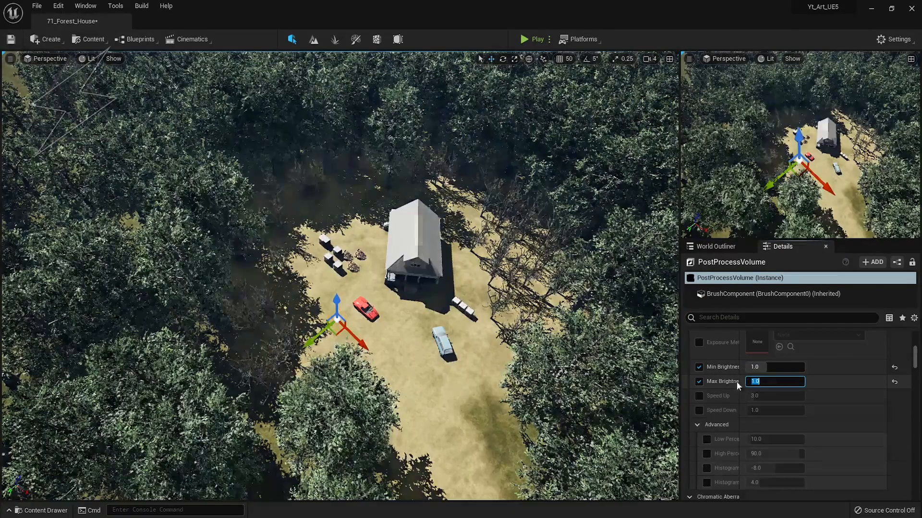
Step: Enable Saturation and Contrast in the Global color grading, set both to 1.1, and check the aerial viewpoint
scroll(754, 402, "down", 6)
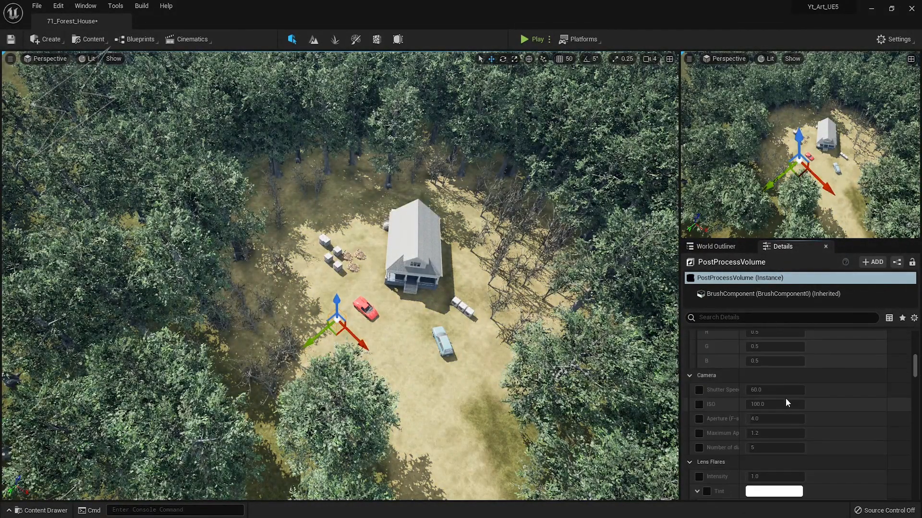
scroll(762, 448, "down", 10)
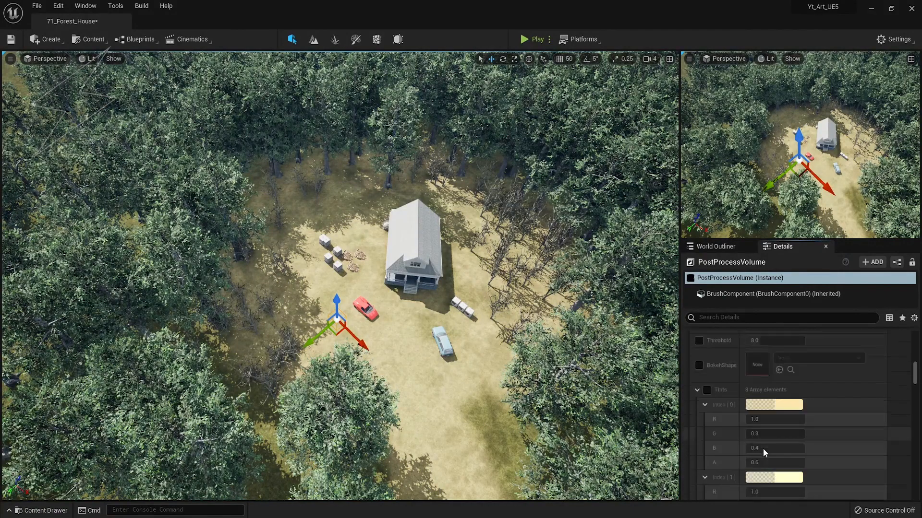
scroll(721, 433, "down", 10)
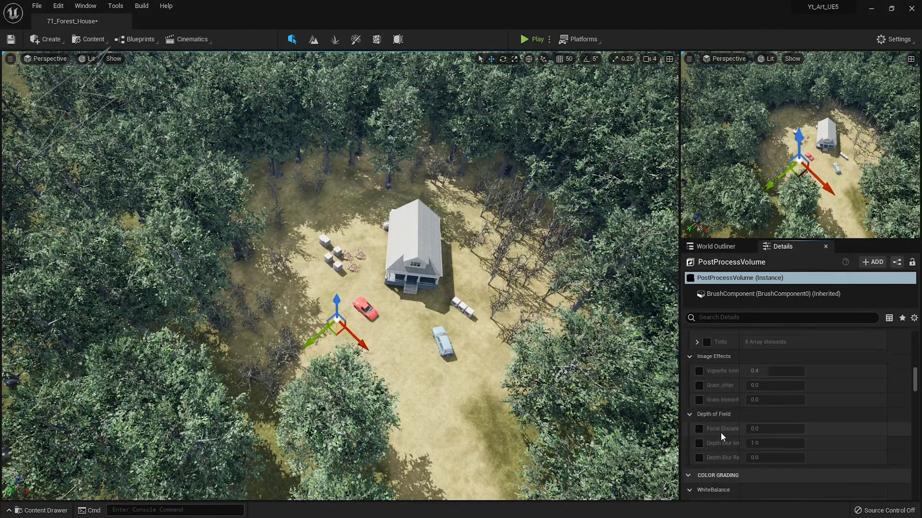
left_click(706, 389)
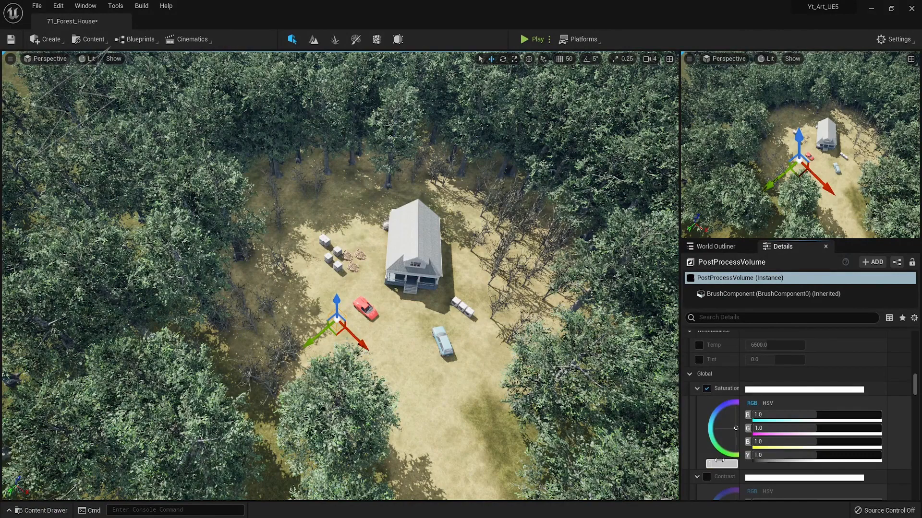
scroll(729, 446, "down", 3)
left_click(706, 381)
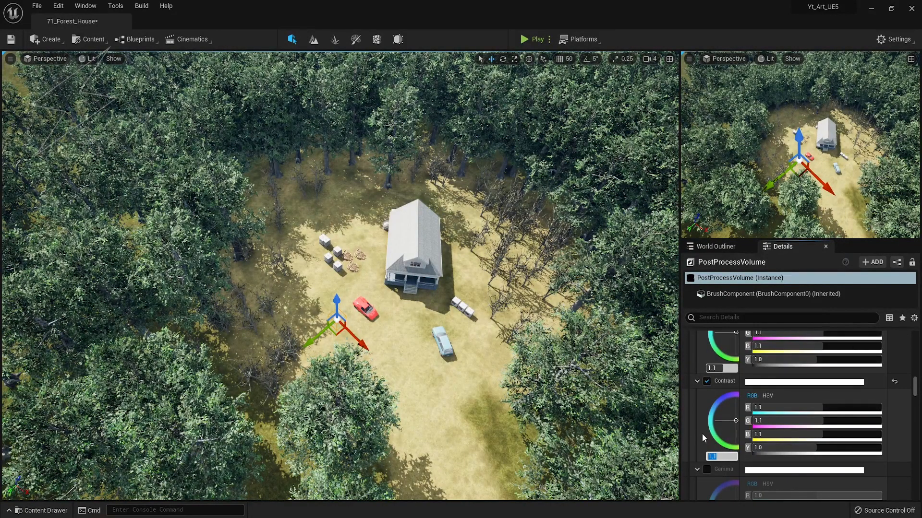
right_click_drag(508, 366, 495, 327)
key("1")
Step: Enable Saturation and Contrast in the Midtones color grading and set both to 1.1
scroll(742, 440, "down", 8)
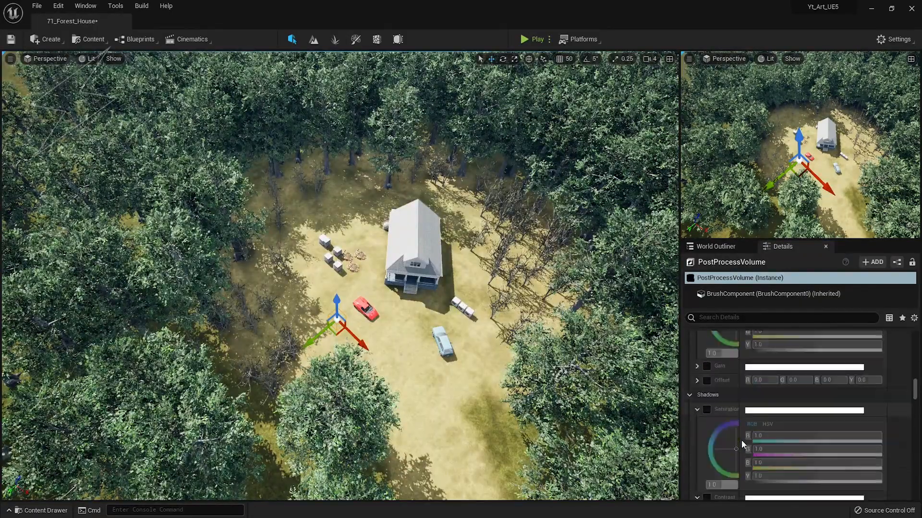
scroll(742, 443, "down", 4)
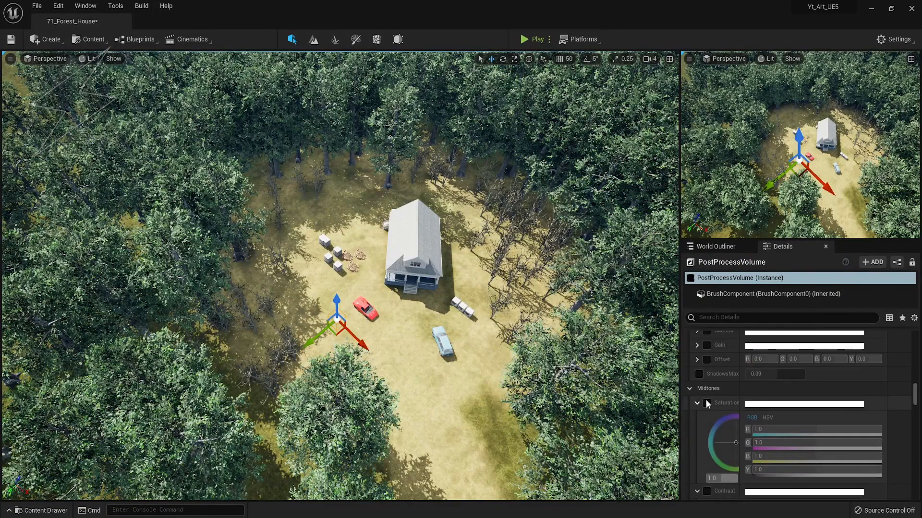
left_click(706, 403)
key("Return")
scroll(722, 476, "down", 5)
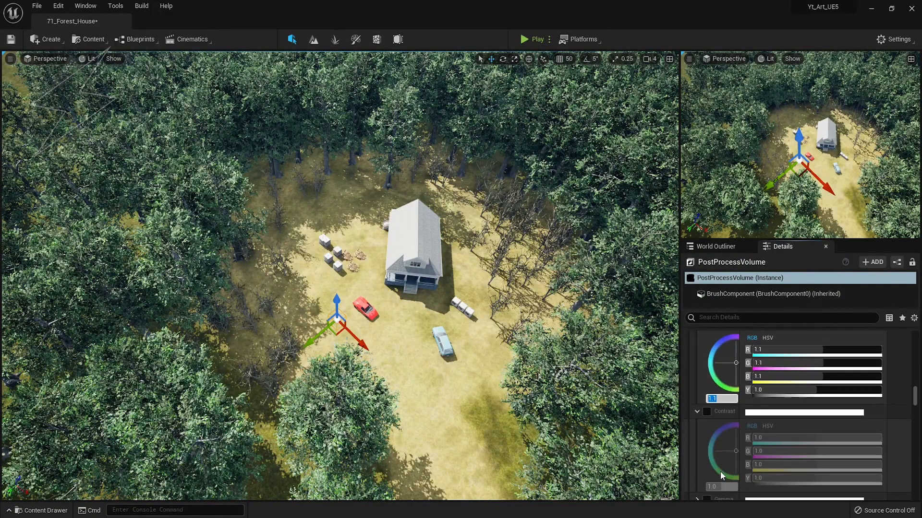
left_click(707, 412)
scroll(721, 451, "down", 1)
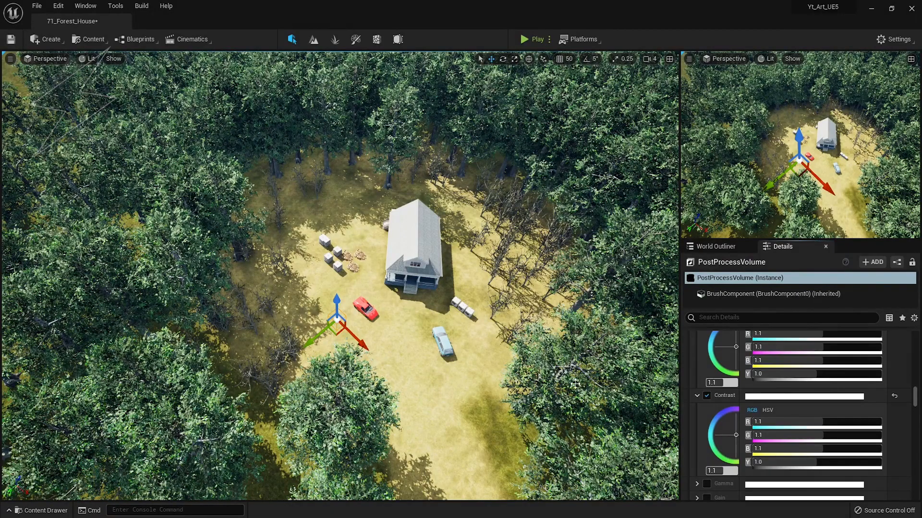
right_click_drag(504, 336, 533, 240)
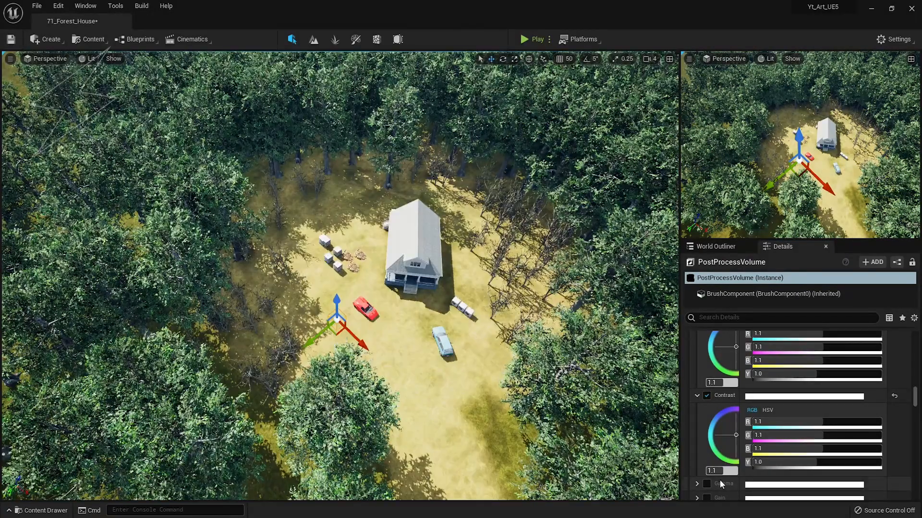
Step: Try shifting the color balance of the Midtones Contrast and Saturation wheels, ending back near their centers
mouse_move(734, 434)
left_mouse_down()
mouse_move(721, 432)
mouse_move(736, 435)
left_mouse_up()
scroll(736, 391, "up", 2)
left_click_drag(736, 379, 725, 373)
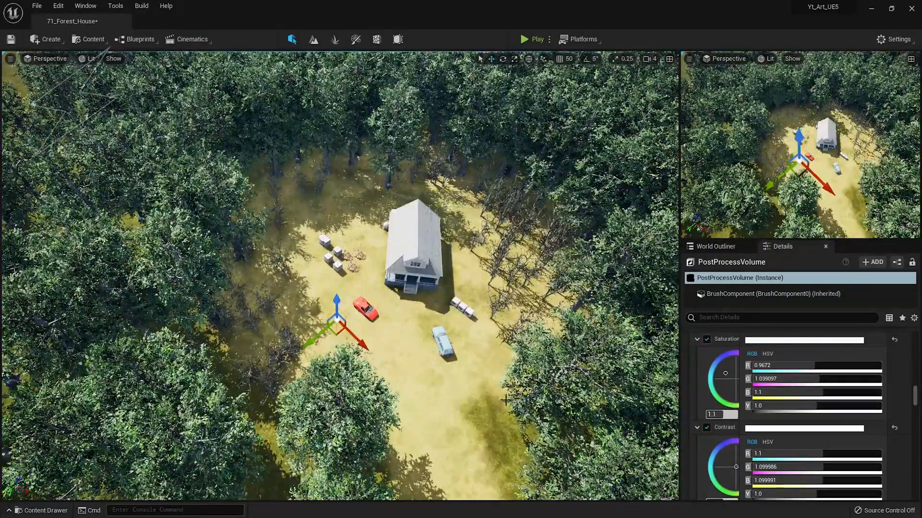
left_click_drag(725, 373, 734, 379)
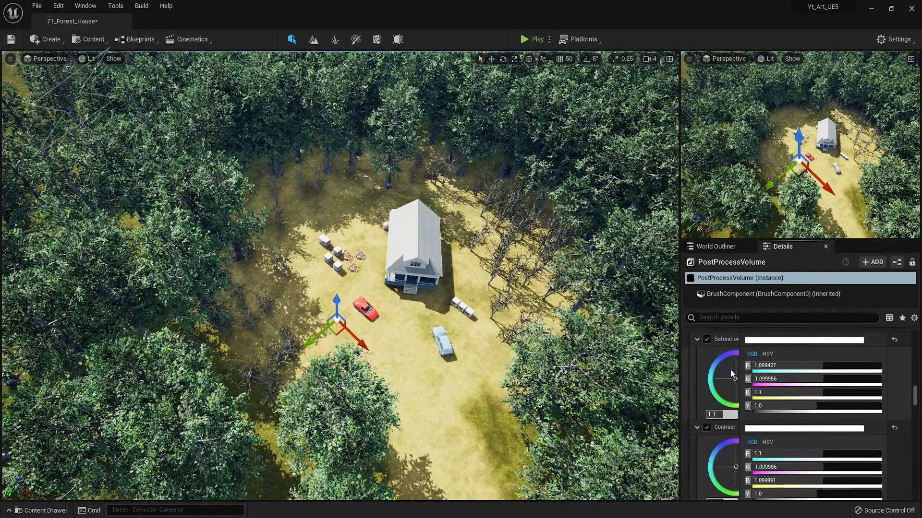
Step: Turn off the Saturation and Contrast overrides in both the Midtones and Global color grading
left_click(706, 338)
left_click(707, 427)
scroll(731, 433, "up", 5)
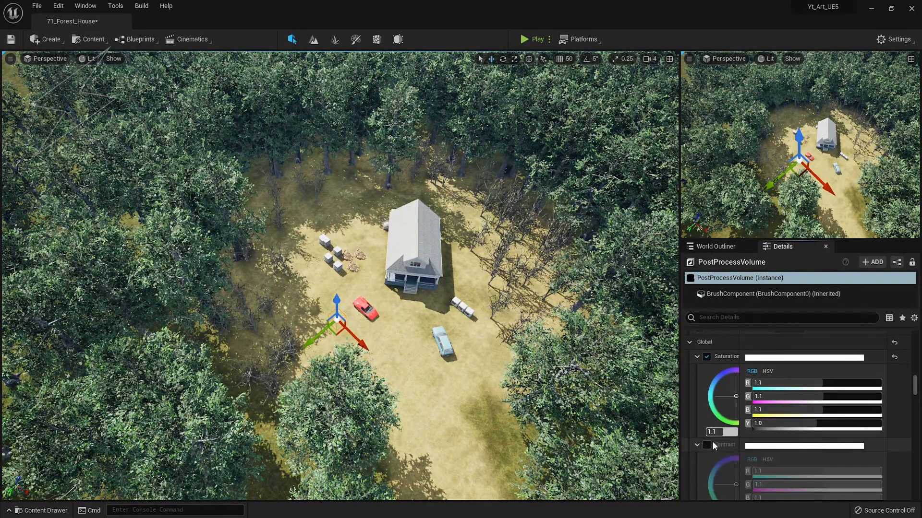
scroll(712, 432, "up", 2)
left_click(707, 405)
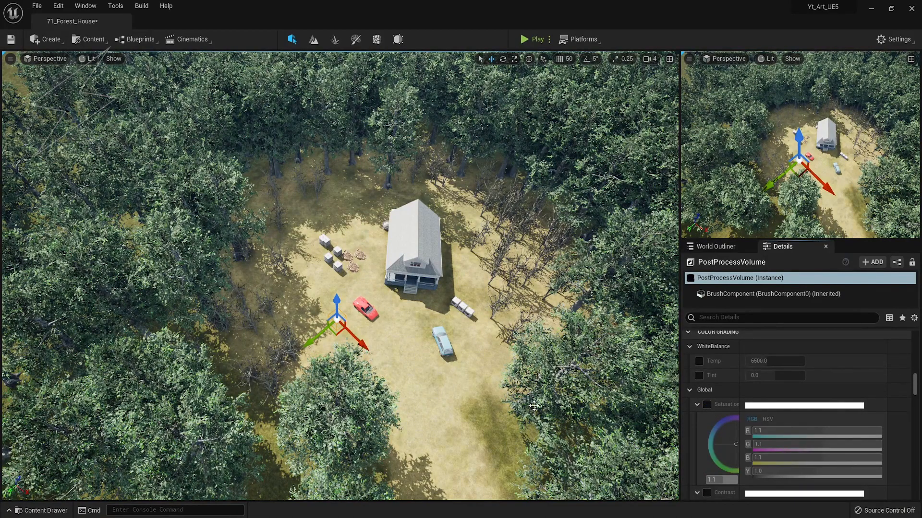
scroll(462, 352, "down", 3)
left_click(788, 389)
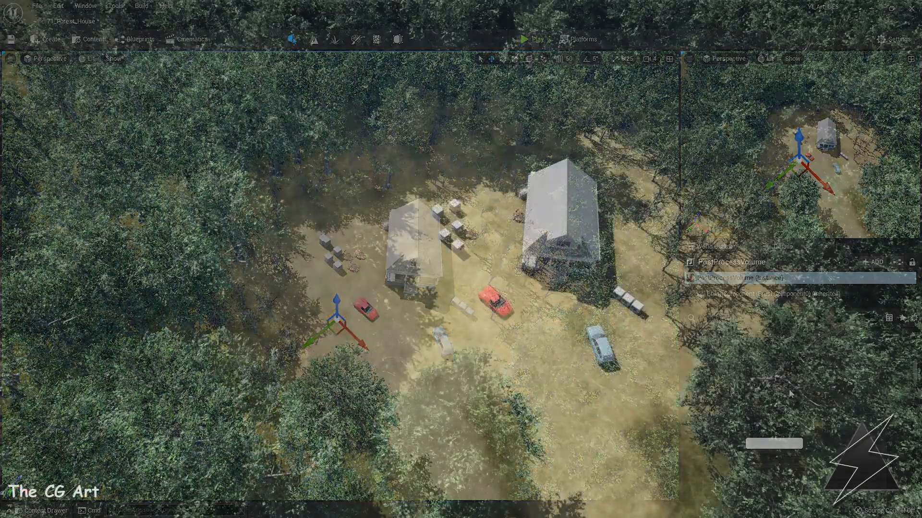